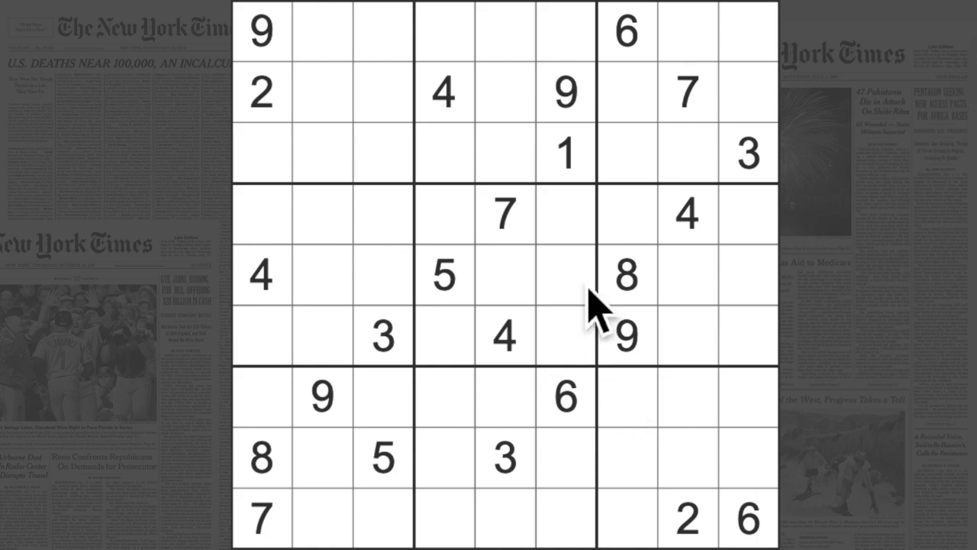
# Highlight all 3s and check rows 3 and 6 of column 1 as candidates.
pyautogui.click(751, 161)
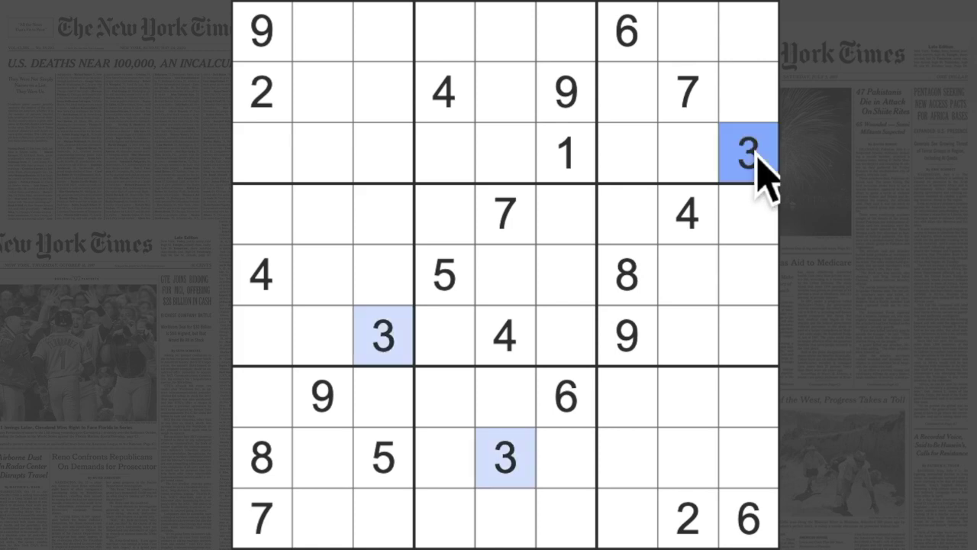
pyautogui.click(263, 153)
pyautogui.click(383, 336)
pyautogui.press('Escape')
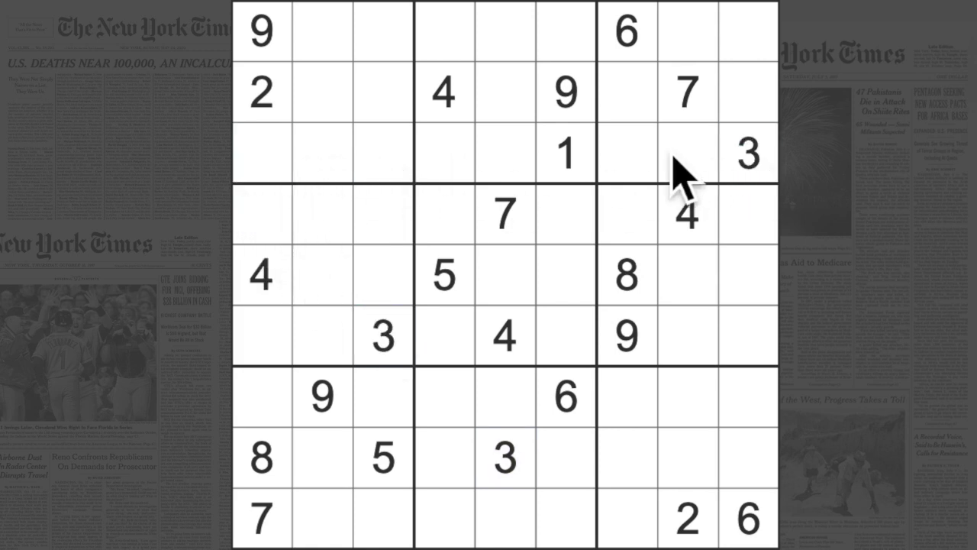
# Place 3s at row 7 column 1, row 9 column 7 and row 5 column 8.
pyautogui.click(751, 156)
pyautogui.click(267, 156)
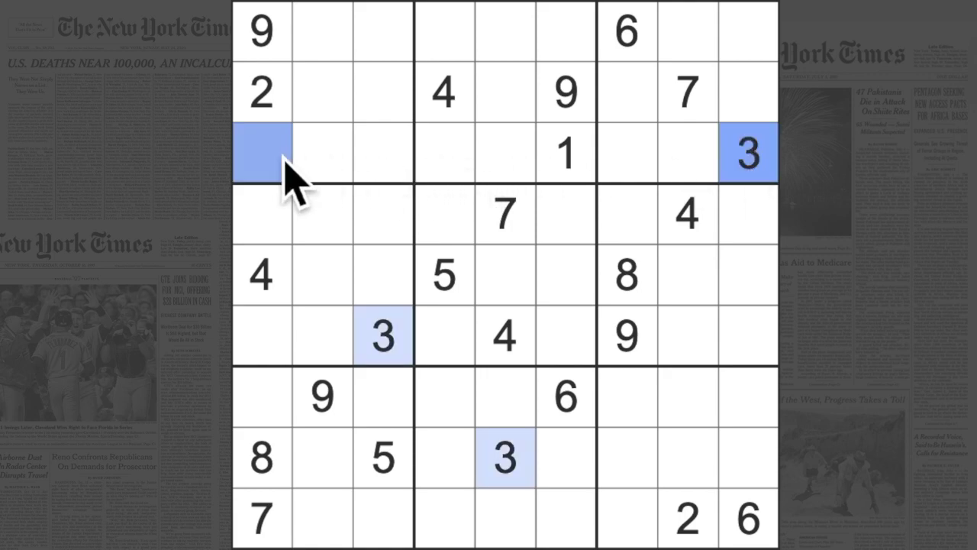
pyautogui.click(385, 340)
pyautogui.click(267, 218)
pyautogui.click(264, 336)
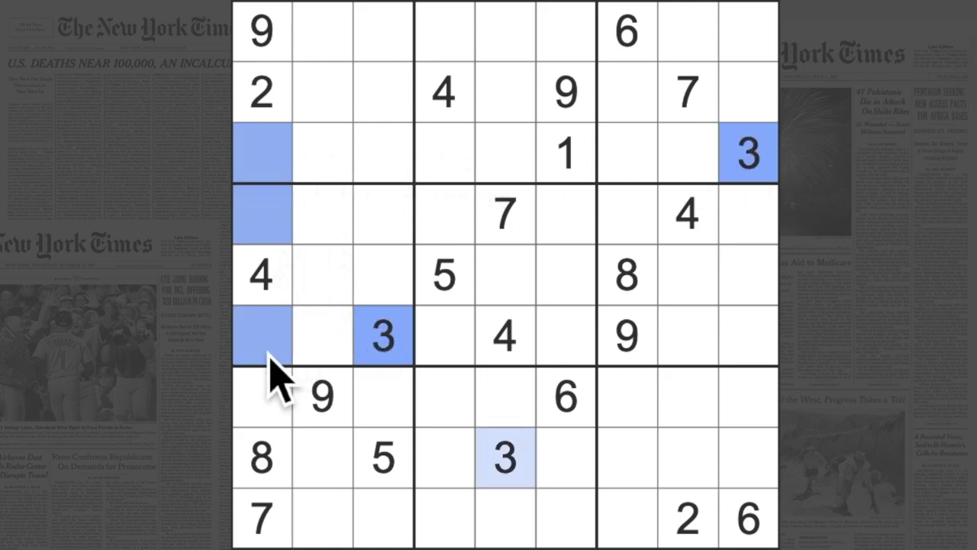
pyautogui.click(264, 397)
pyautogui.write('3')
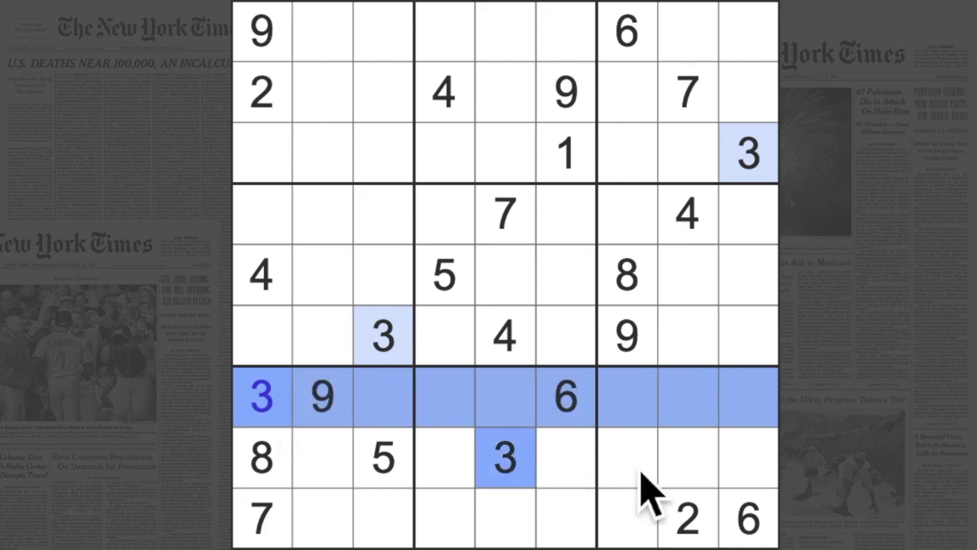
pyautogui.click(644, 519)
pyautogui.write('3')
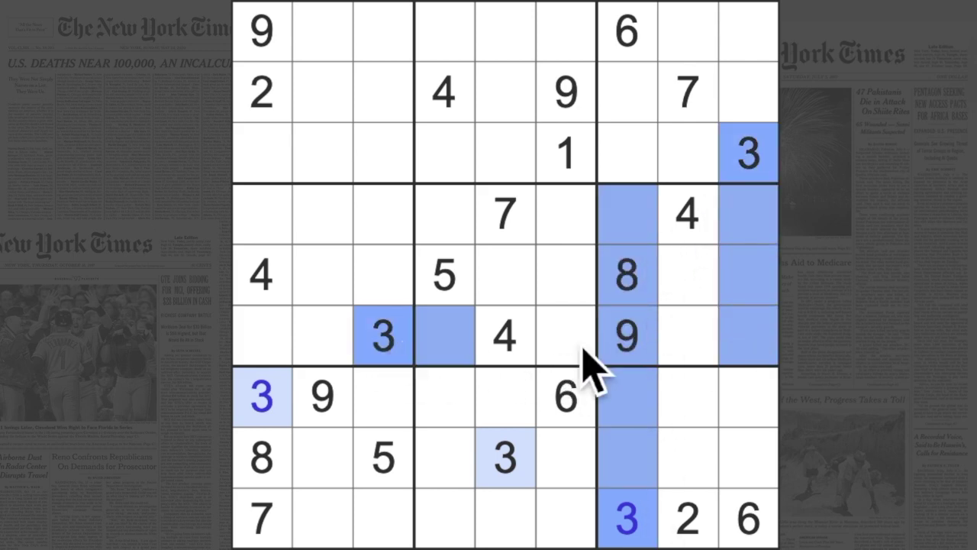
pyautogui.click(687, 293)
pyautogui.write('3')
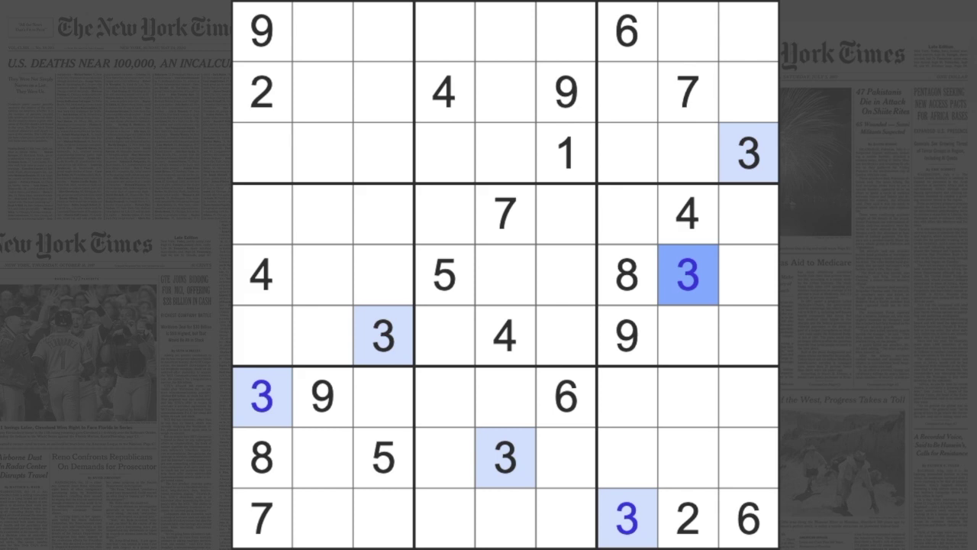
# Scan column 5 and rows 1–3 to place a 3 at row 2, column 2.
pyautogui.click(503, 458)
pyautogui.moveTo(506, 31); pyautogui.dragTo(505, 92)
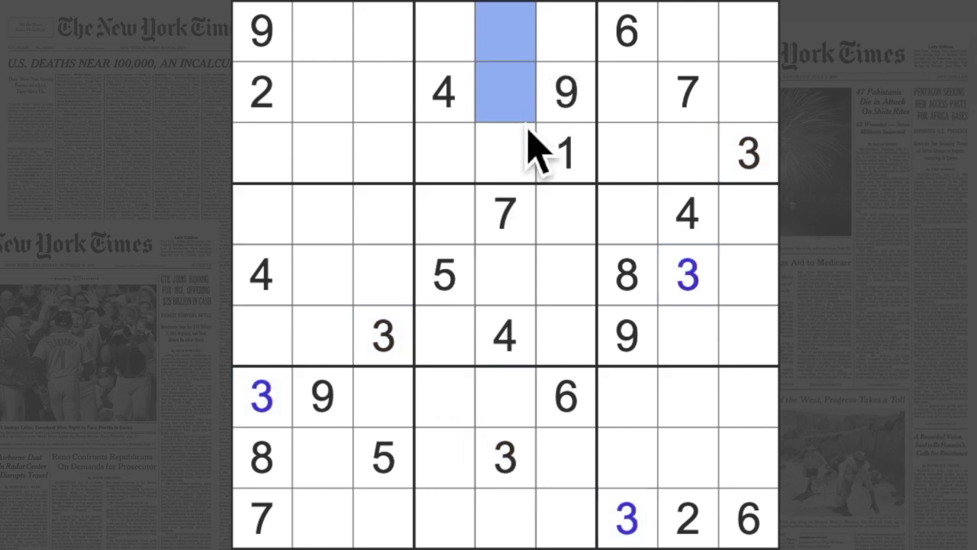
pyautogui.moveTo(526, 152); pyautogui.dragTo(534, 176)
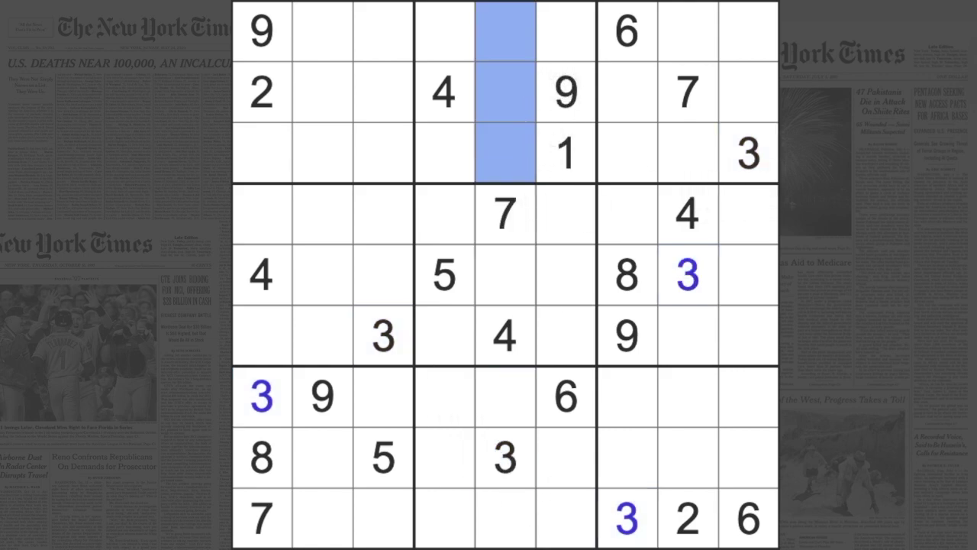
pyautogui.moveTo(767, 161); pyautogui.dragTo(458, 157)
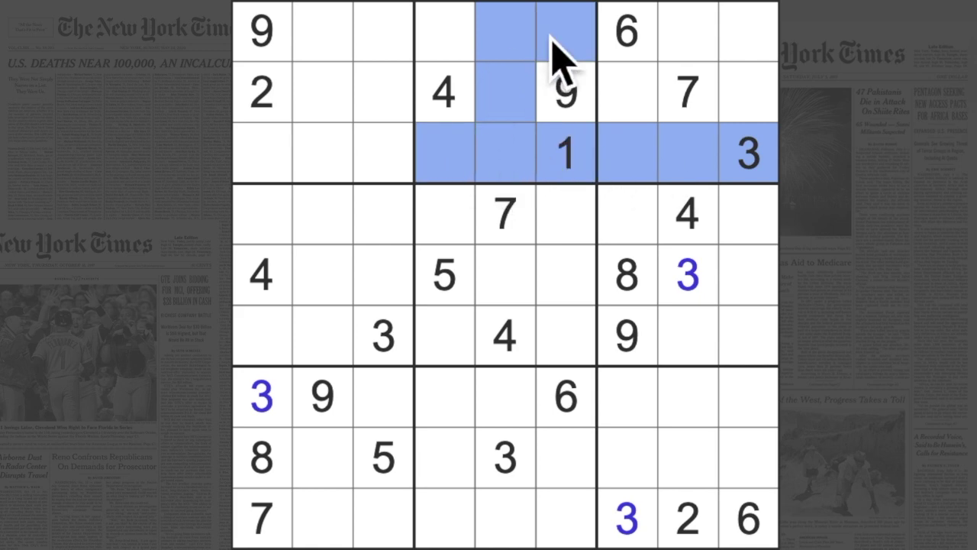
pyautogui.moveTo(564, 30)
pyautogui.mouseDown()
pyautogui.moveTo(374, 54)
pyautogui.moveTo(321, 35)
pyautogui.mouseUp()
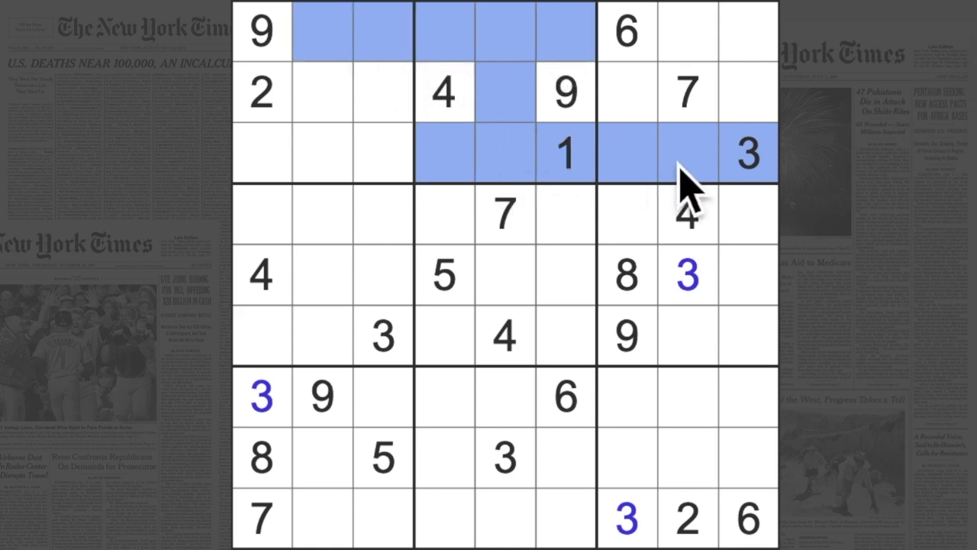
pyautogui.click(748, 153)
pyautogui.moveTo(534, 164); pyautogui.dragTo(260, 164)
pyautogui.moveTo(404, 366); pyautogui.dragTo(386, 99)
pyautogui.click(325, 91)
pyautogui.write('3')
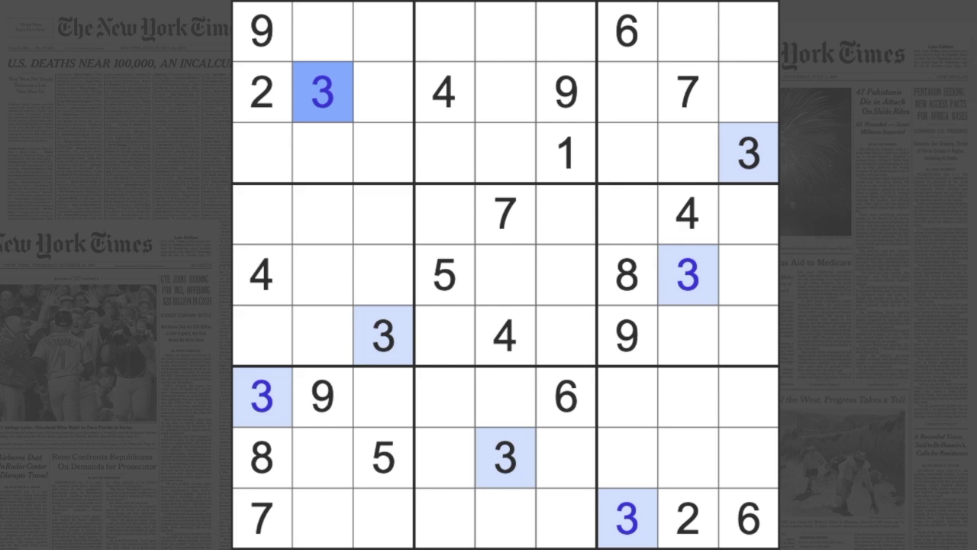
pyautogui.moveTo(687, 518)
pyautogui.mouseDown()
pyautogui.moveTo(748, 517)
pyautogui.moveTo(336, 518)
pyautogui.mouseUp()
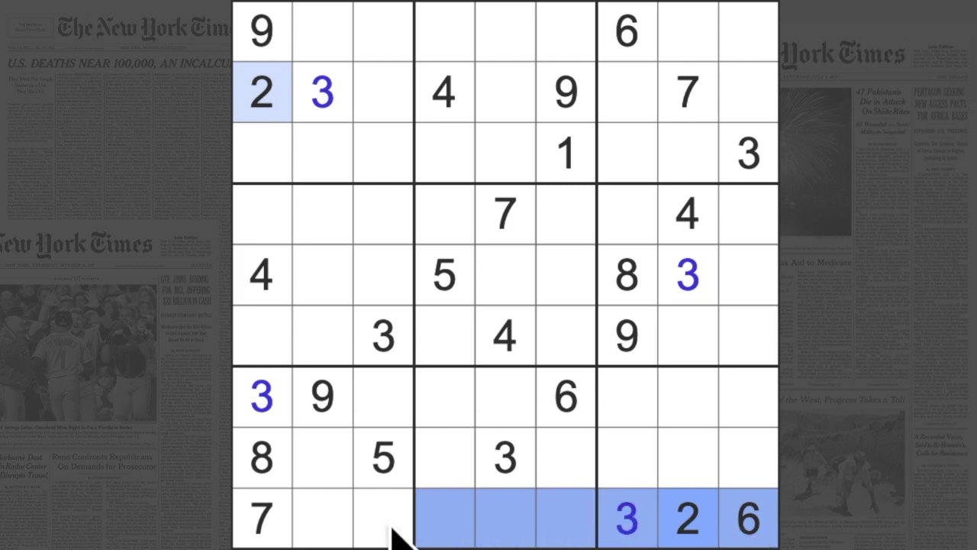
pyautogui.keyDown('ctrl'); pyautogui.click(322, 456); pyautogui.keyUp('ctrl')
pyautogui.keyDown('ctrl'); pyautogui.click(383, 397); pyautogui.keyUp('ctrl')
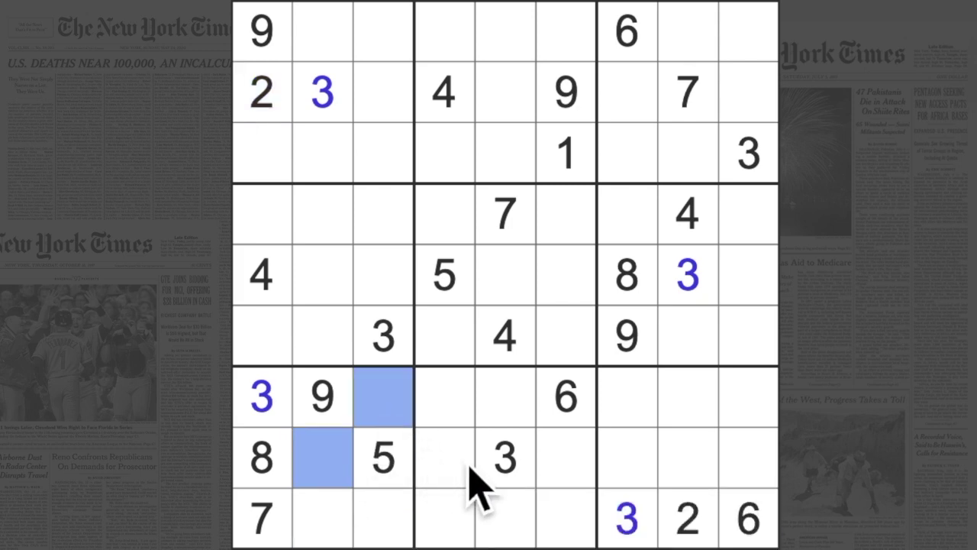
pyautogui.moveTo(322, 518); pyautogui.dragTo(378, 526)
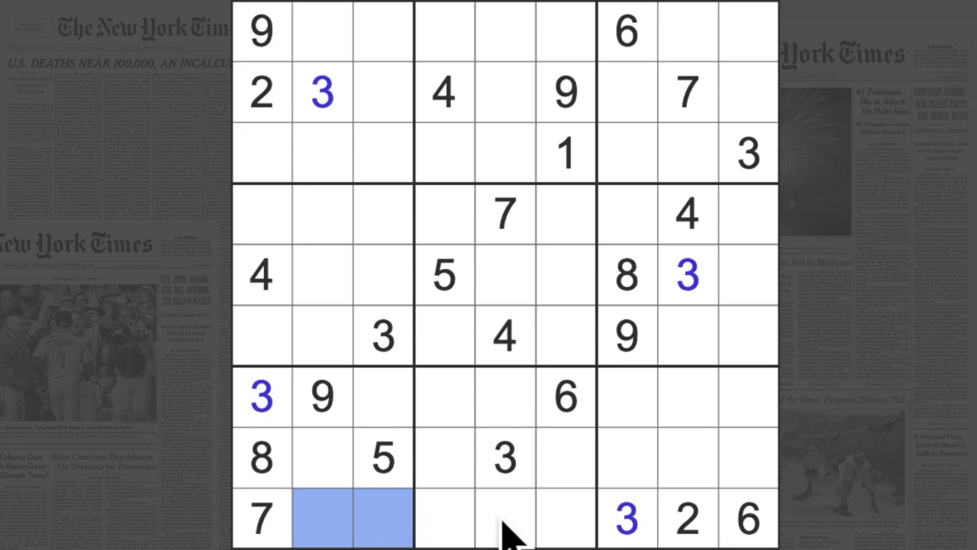
pyautogui.moveTo(458, 519); pyautogui.dragTo(564, 519)
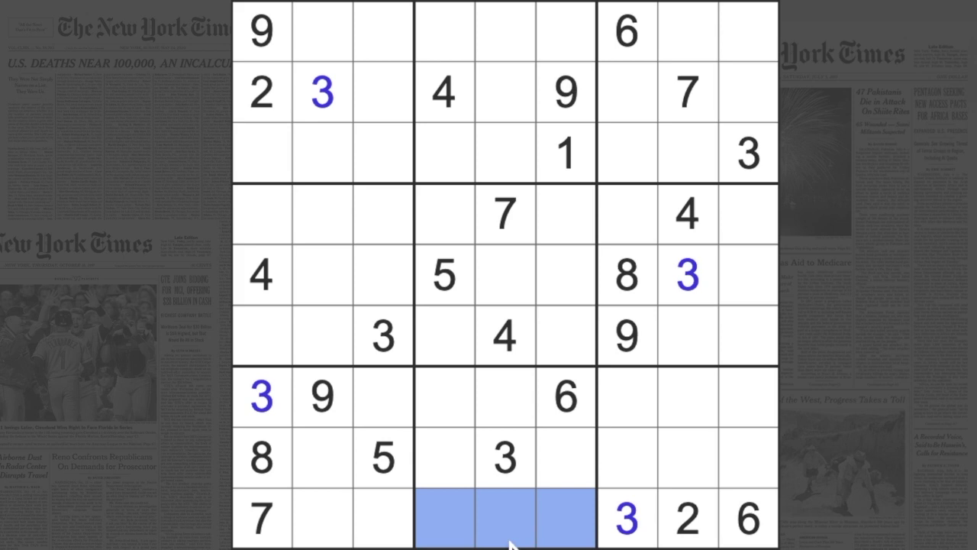
pyautogui.click(445, 275)
pyautogui.click(565, 92)
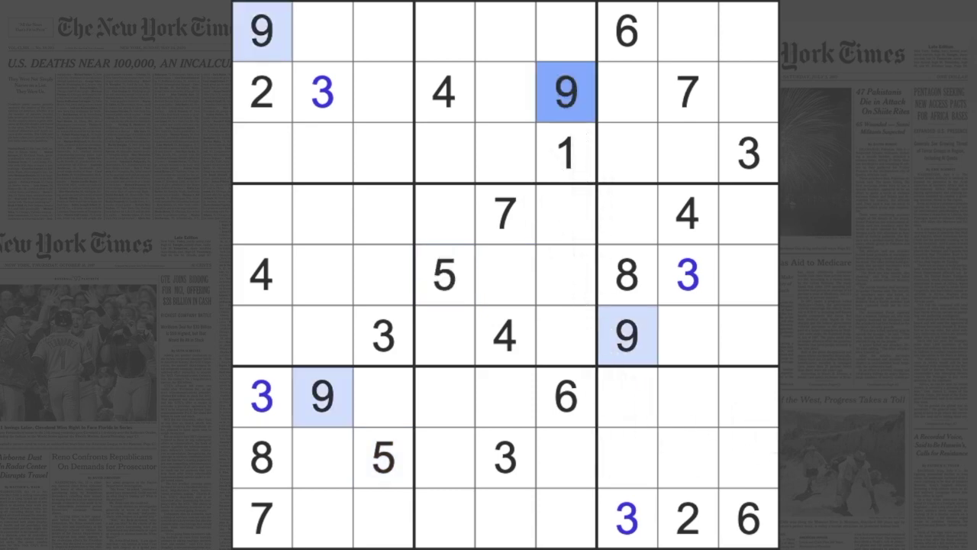
pyautogui.press('Escape')
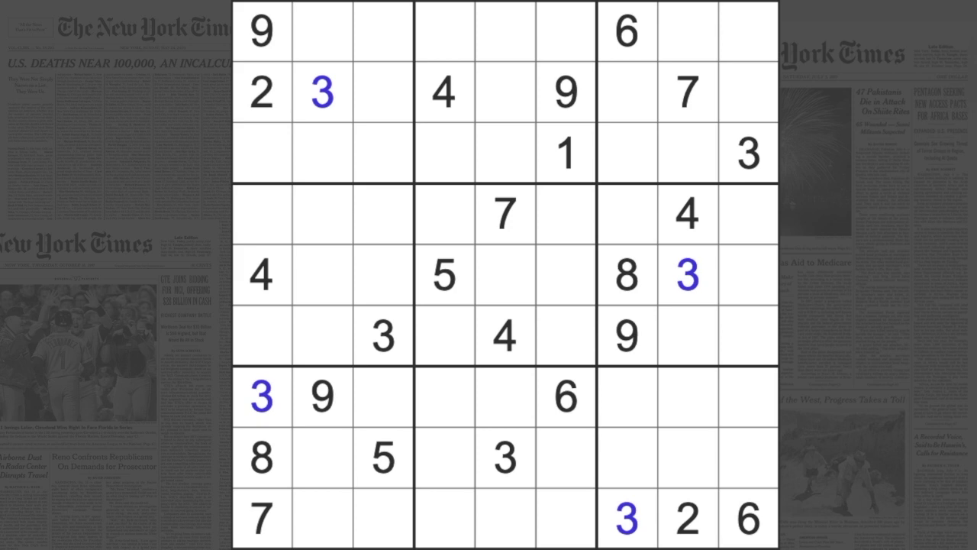
# Check rows 7 and 9, then place a 6 at row 8, column 2.
pyautogui.moveTo(564, 396); pyautogui.dragTo(405, 424)
pyautogui.moveTo(744, 519); pyautogui.dragTo(338, 526)
pyautogui.click(322, 458)
pyautogui.write('6')
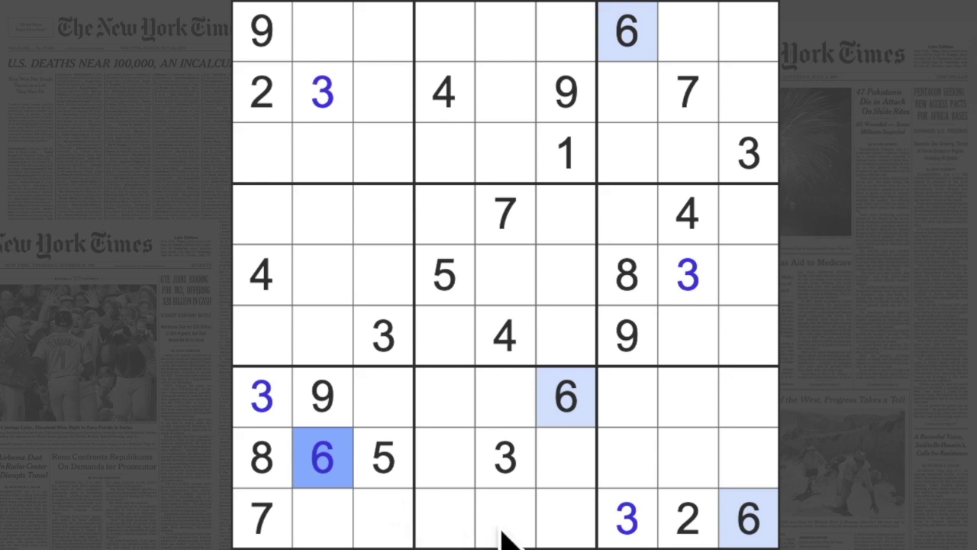
# Recheck the bottom row and place a 2 at row 7, column 3.
pyautogui.moveTo(748, 519); pyautogui.dragTo(324, 534)
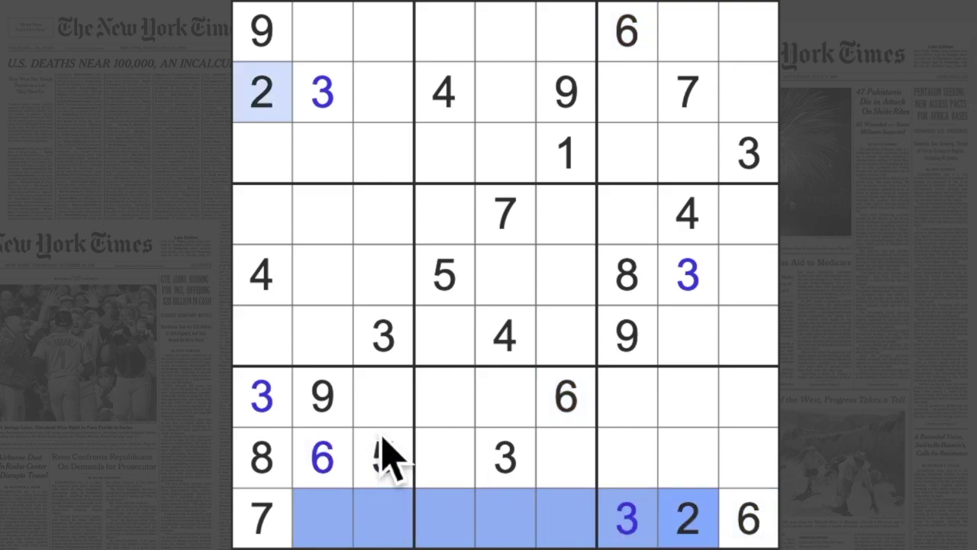
pyautogui.write('5')
pyautogui.moveTo(748, 527); pyautogui.dragTo(324, 530)
pyautogui.click(564, 397)
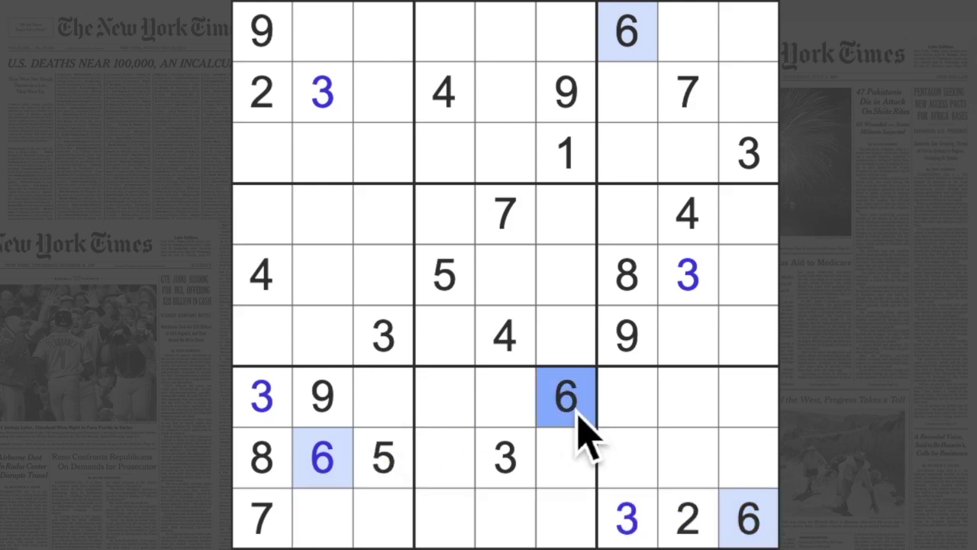
pyautogui.click(383, 397)
pyautogui.write('2')
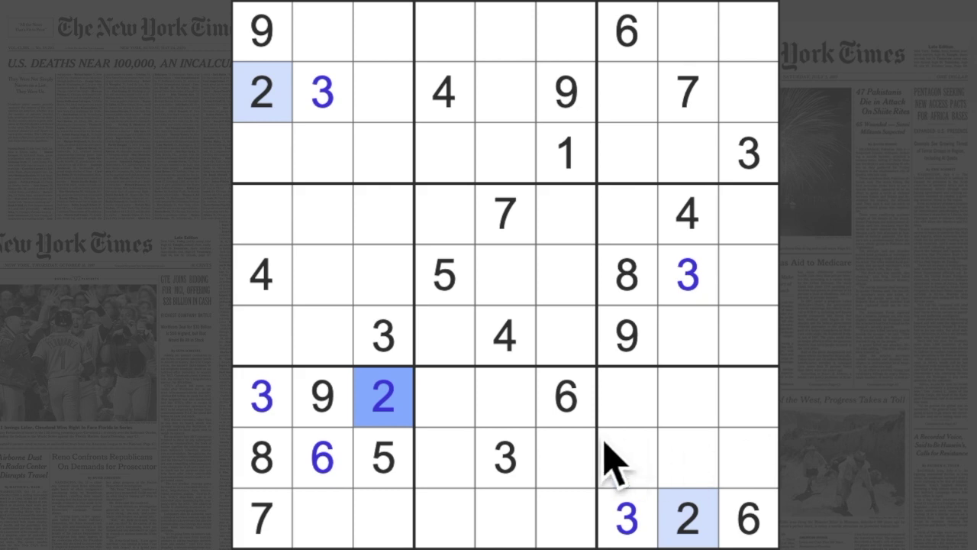
pyautogui.click(580, 160)
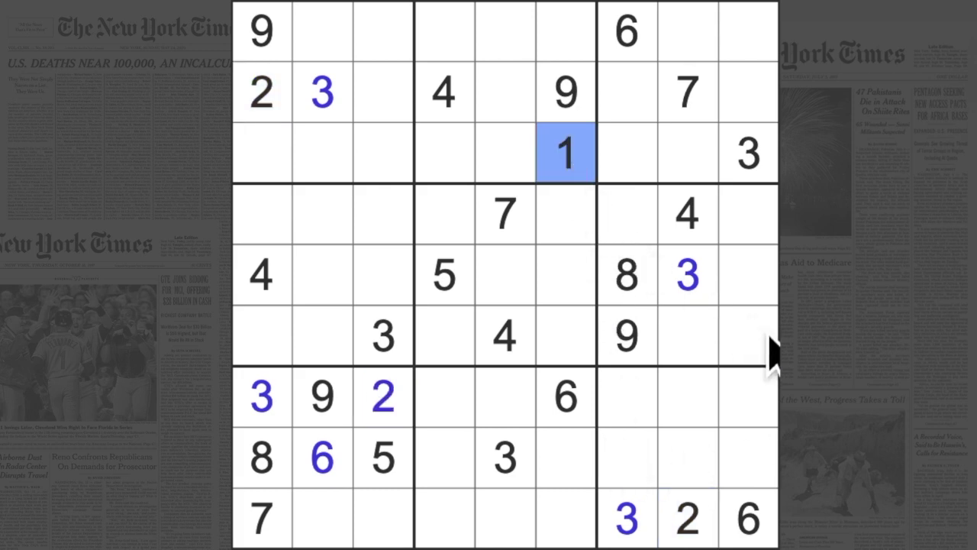
pyautogui.moveTo(324, 527); pyautogui.dragTo(385, 527)
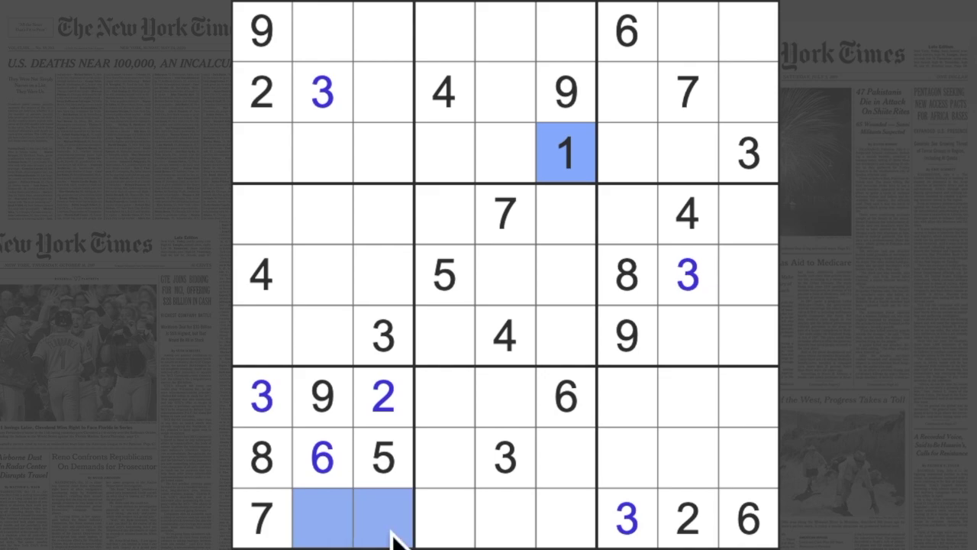
pyautogui.click(264, 214)
pyautogui.click(263, 336)
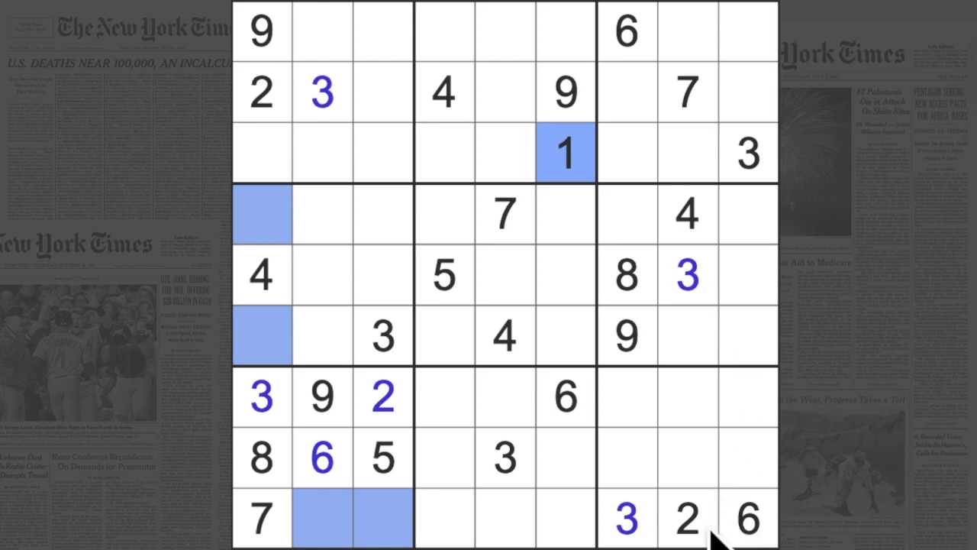
pyautogui.click(687, 518)
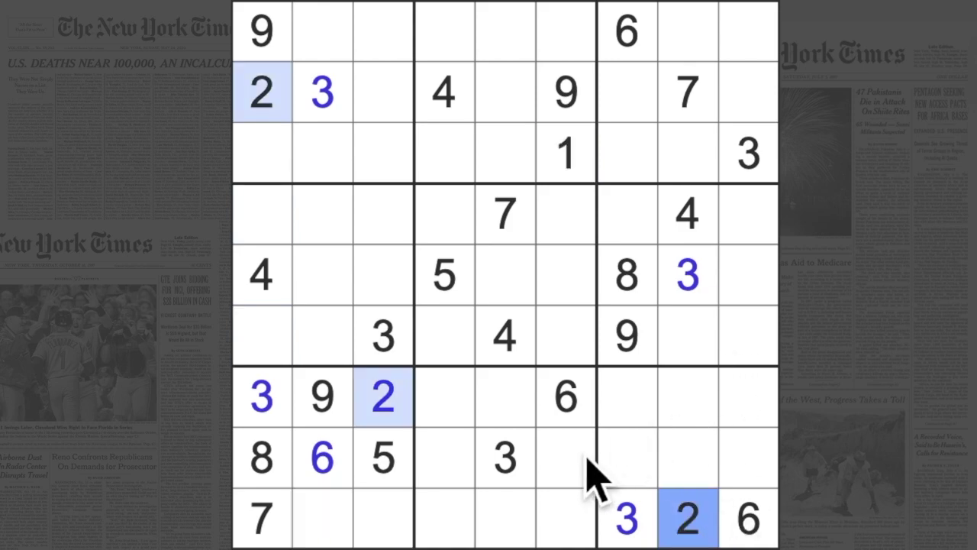
pyautogui.click(584, 462)
pyautogui.click(454, 469)
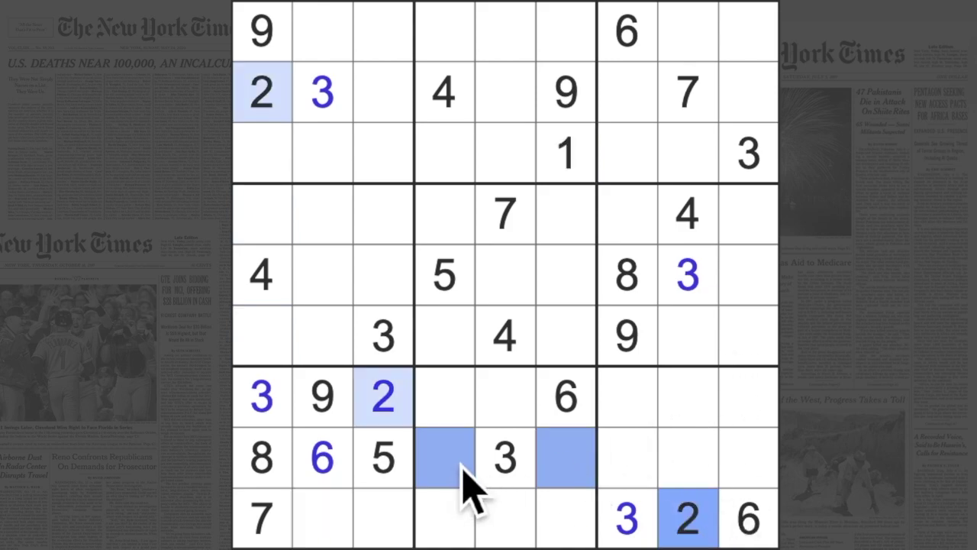
pyautogui.moveTo(322, 215); pyautogui.dragTo(322, 336)
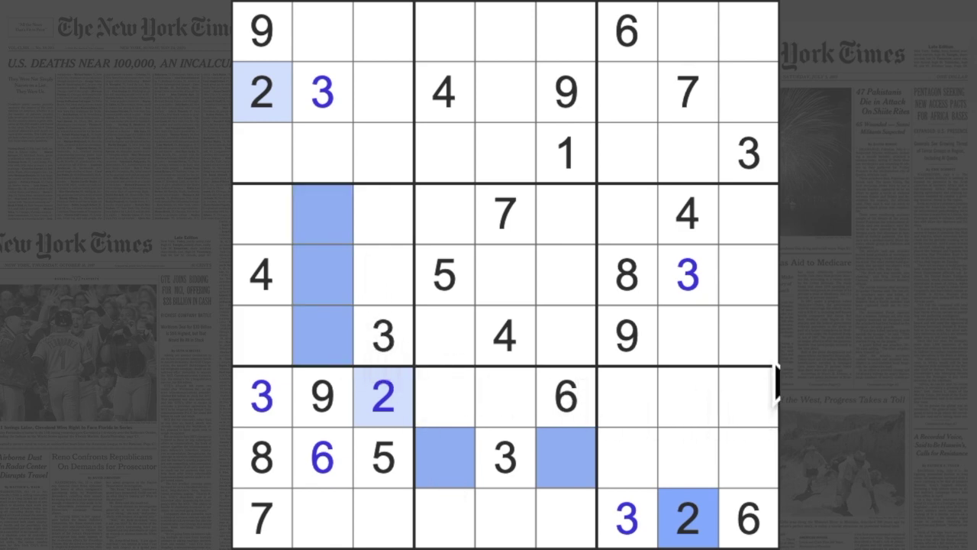
pyautogui.click(627, 152)
pyautogui.click(748, 31)
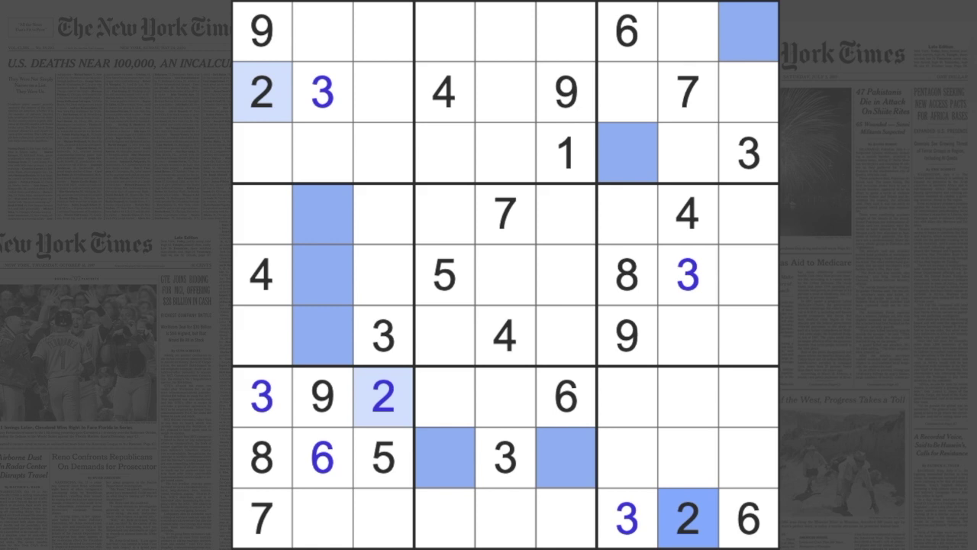
pyautogui.click(748, 152)
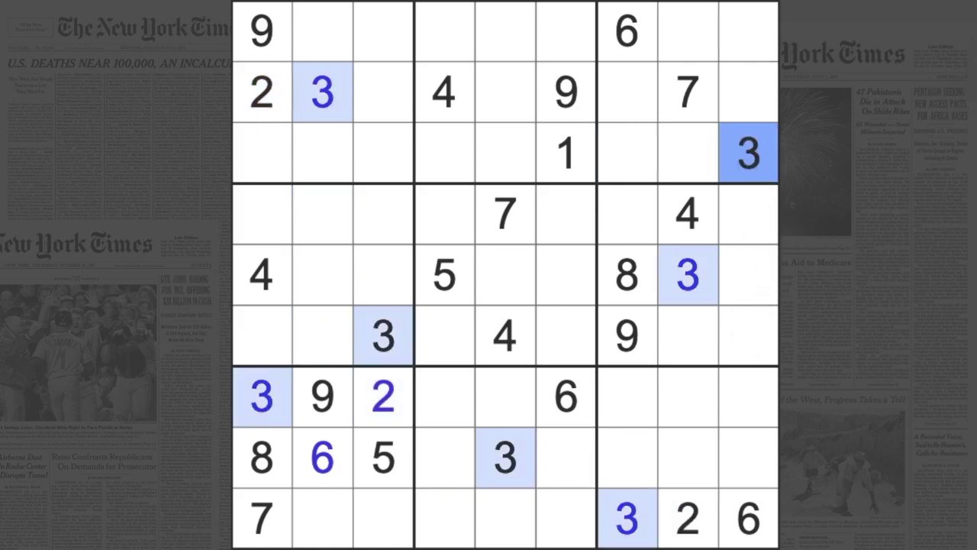
pyautogui.click(688, 215)
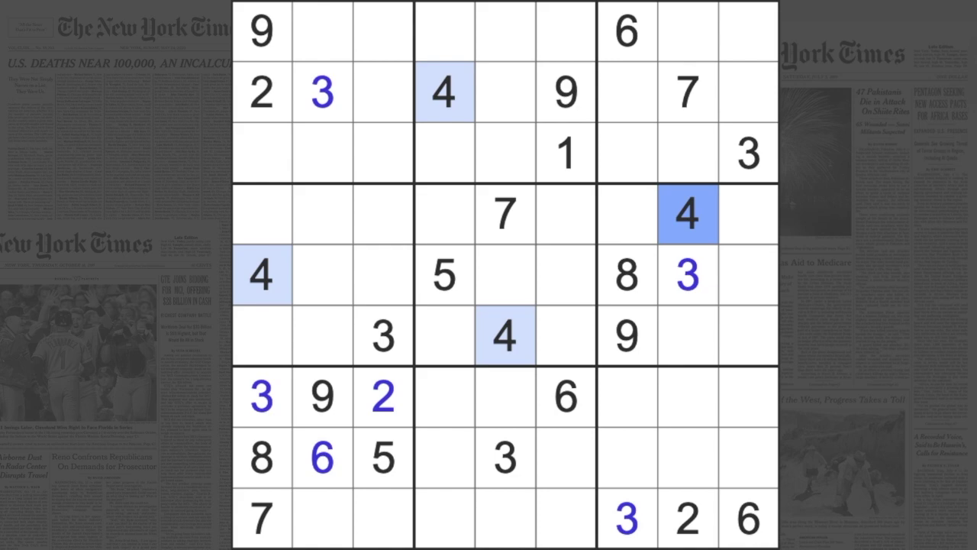
# Enter 4 at row 8 column 6, then mark row 3 column 7 and row 1 column 9.
pyautogui.moveTo(320, 527)
pyautogui.mouseDown()
pyautogui.moveTo(592, 526)
pyautogui.moveTo(496, 508)
pyautogui.mouseUp()
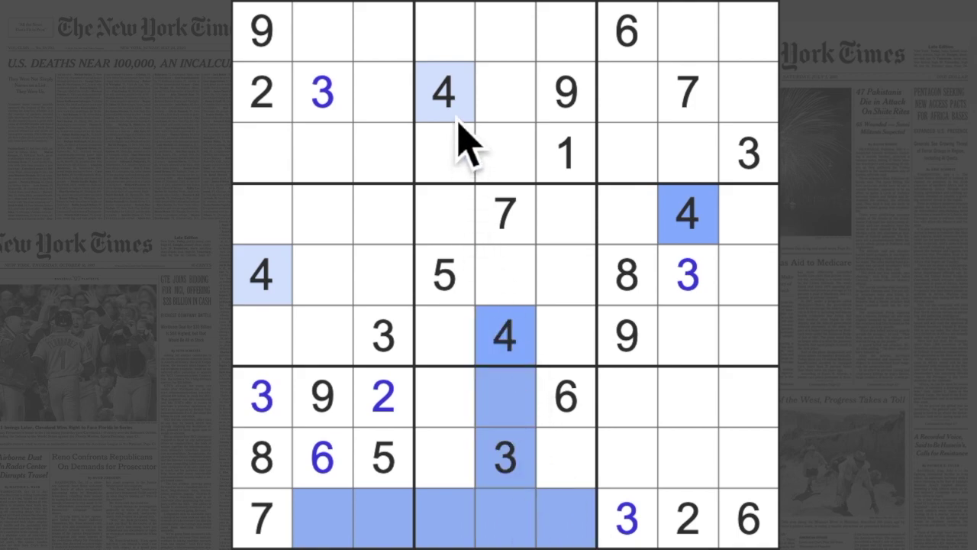
pyautogui.click(568, 458)
pyautogui.write('4')
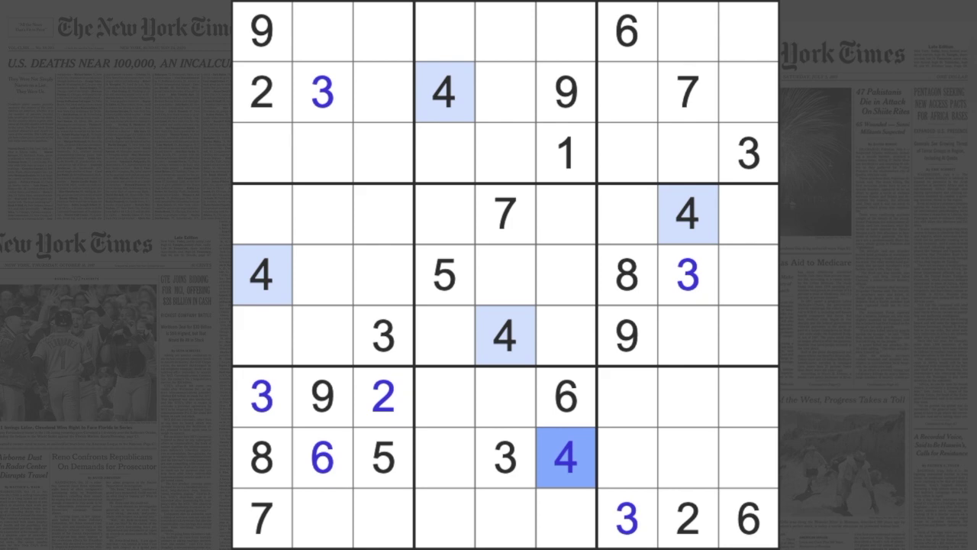
pyautogui.click(645, 153)
pyautogui.click(748, 34)
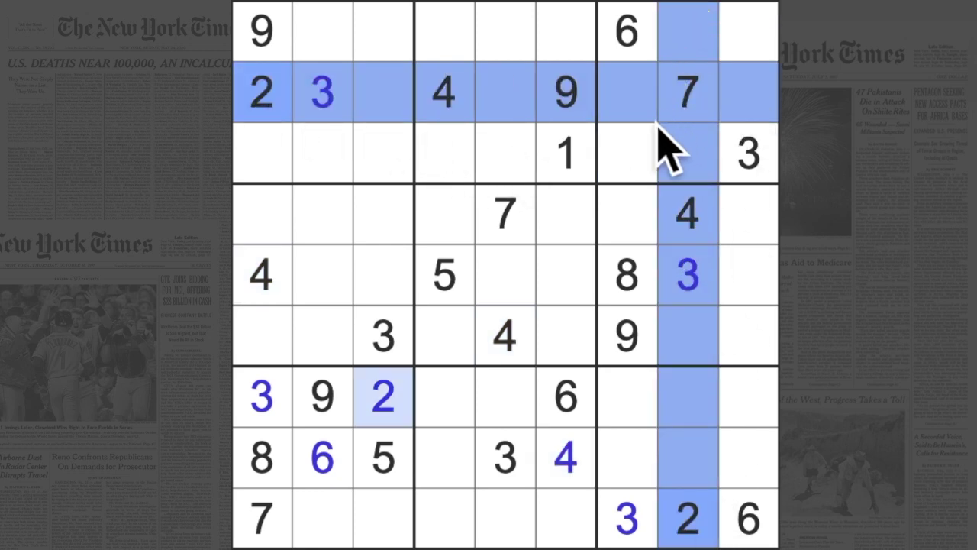
pyautogui.click(630, 153)
pyautogui.click(748, 34)
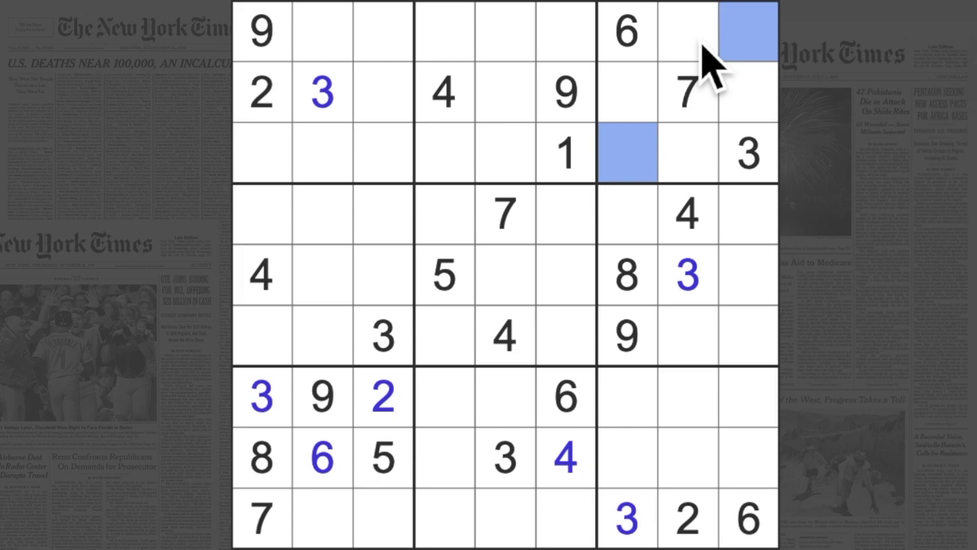
# Highlight the 9s and place a 9 at row 3, column 8.
pyautogui.click(688, 30)
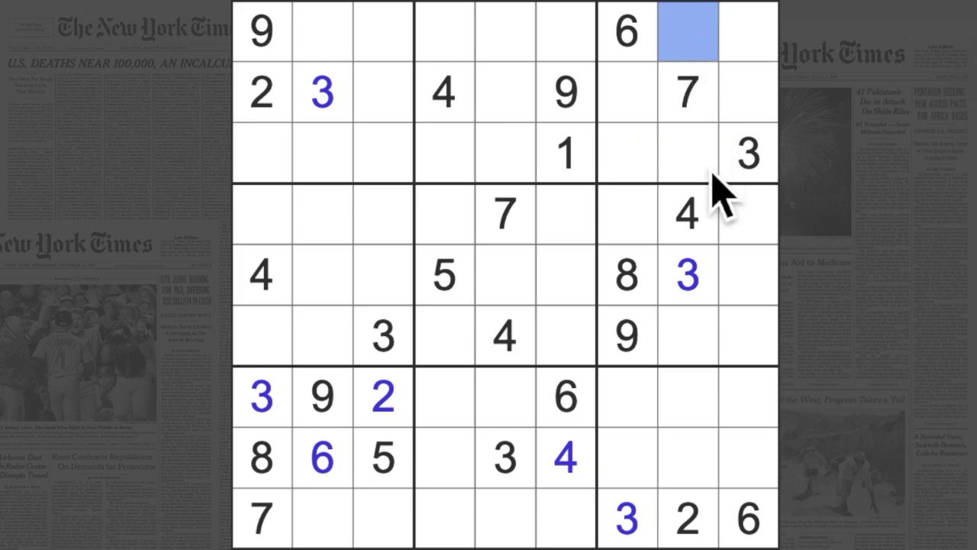
pyautogui.click(688, 152)
pyautogui.click(261, 31)
pyautogui.click(565, 92)
pyautogui.click(611, 114)
pyautogui.click(698, 156)
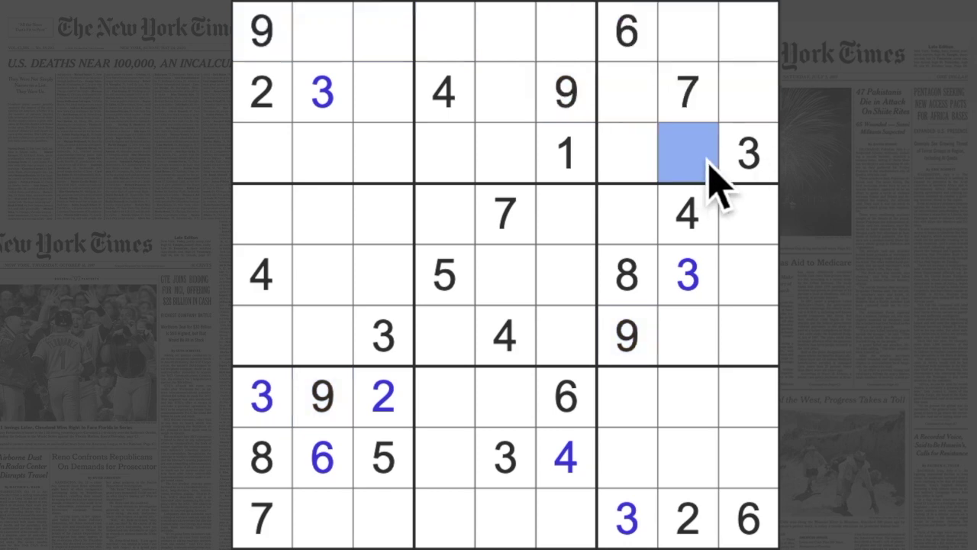
pyautogui.write('9')
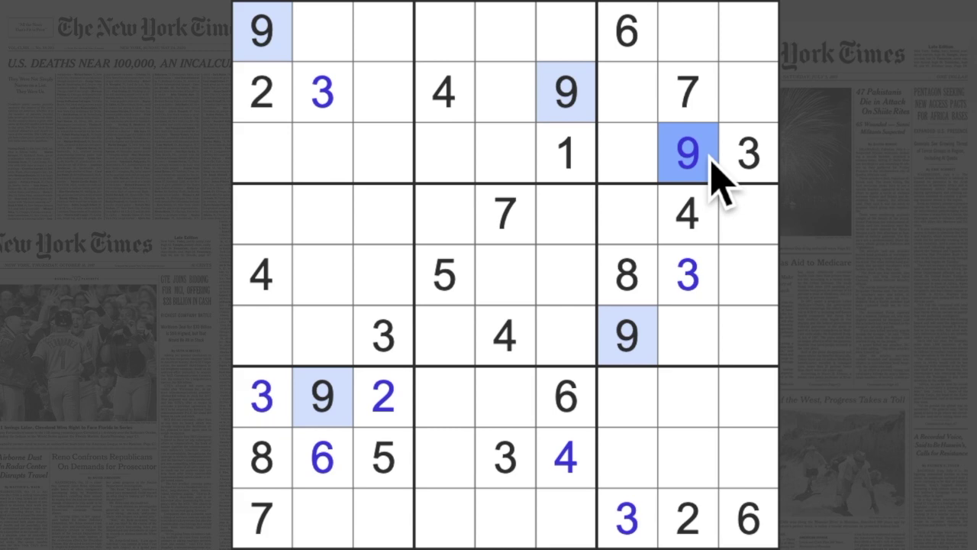
# Check columns 7 and 8, then place a 9 at row 8, column 9.
pyautogui.moveTo(687, 156); pyautogui.dragTo(687, 458)
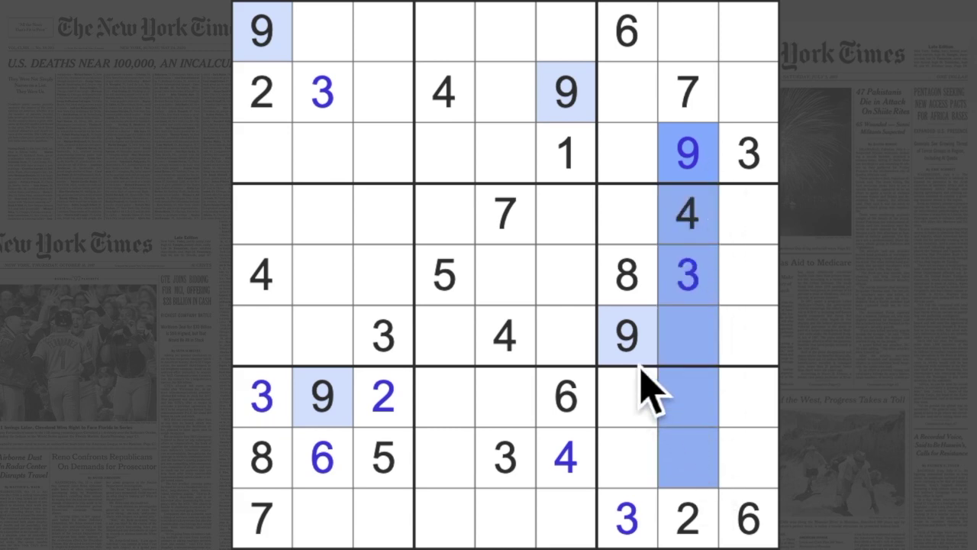
pyautogui.moveTo(626, 335); pyautogui.dragTo(626, 458)
pyautogui.moveTo(381, 397); pyautogui.dragTo(733, 397)
pyautogui.click(748, 458)
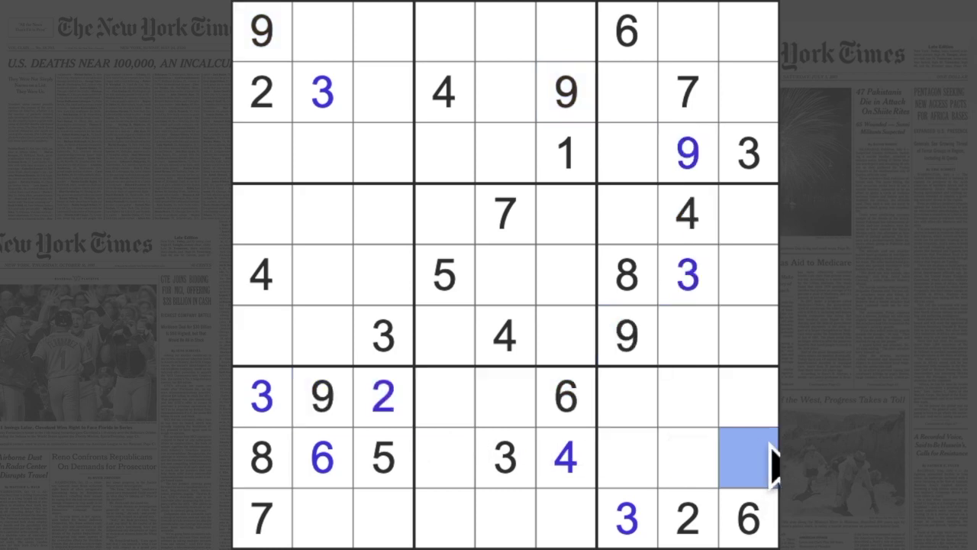
pyautogui.write('9')
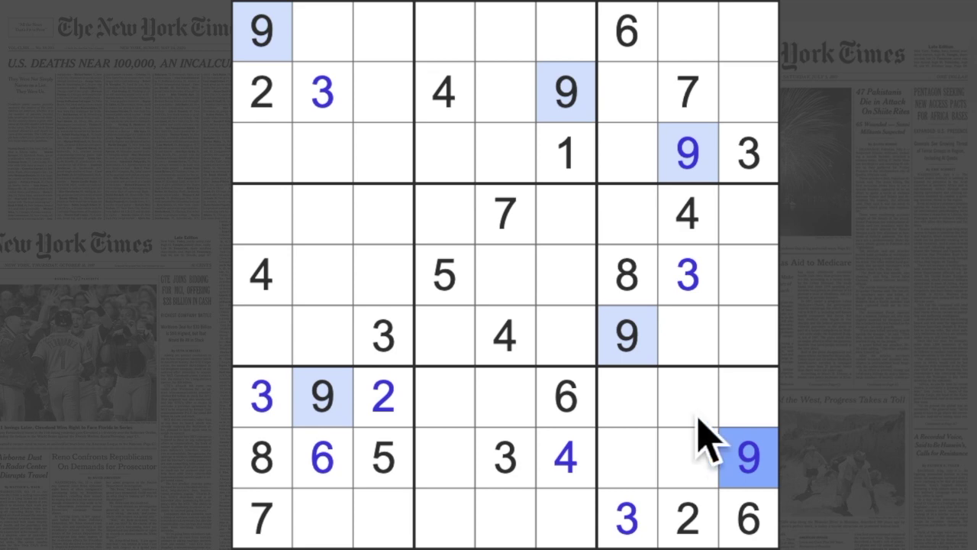
pyautogui.click(628, 153)
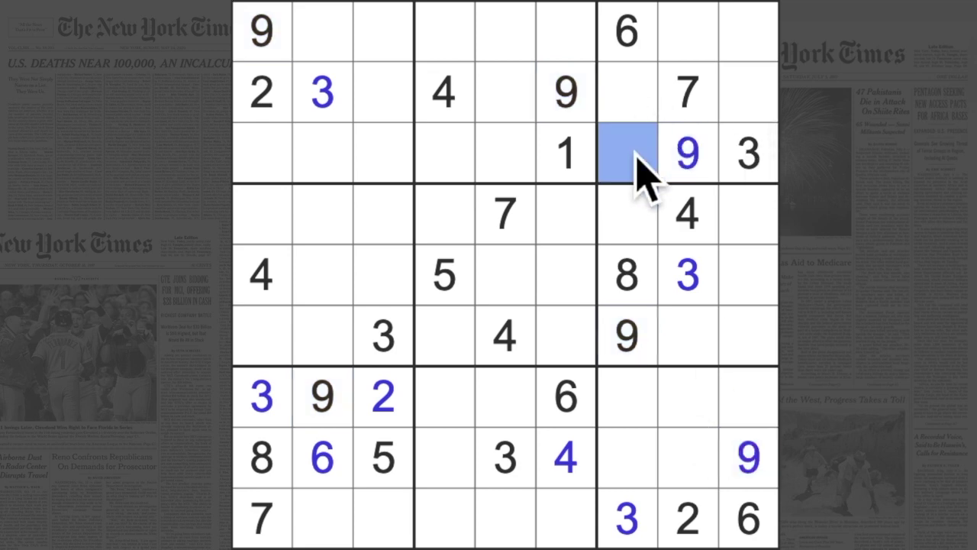
pyautogui.keyDown('ctrl'); pyautogui.click(748, 30); pyautogui.keyUp('ctrl')
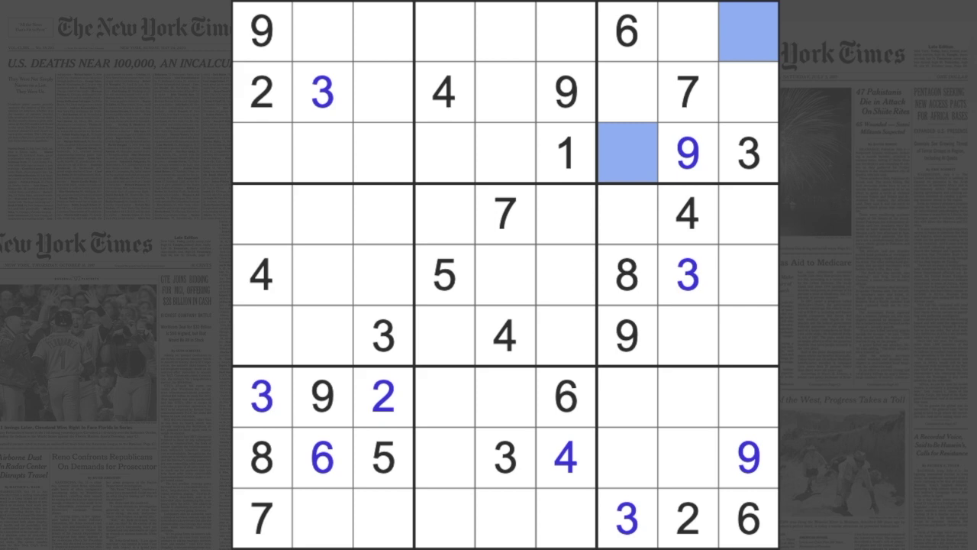
pyautogui.click(689, 30)
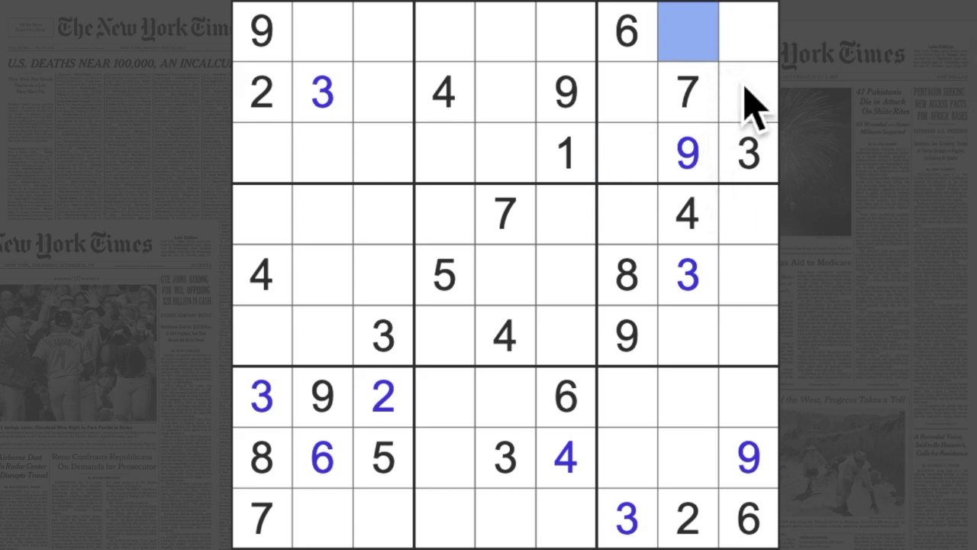
pyautogui.keyDown('ctrl'); pyautogui.click(752, 96); pyautogui.keyUp('ctrl')
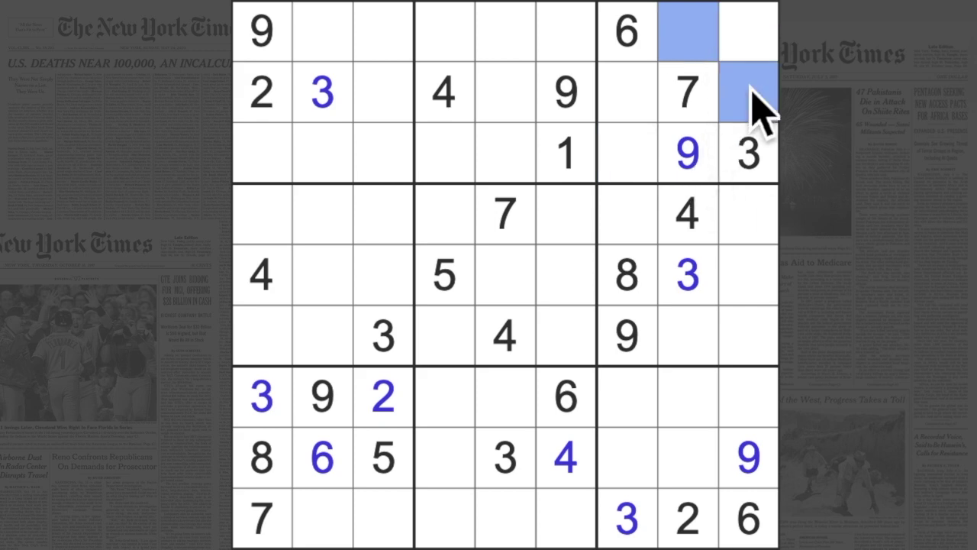
pyautogui.keyDown('ctrl'); pyautogui.click(702, 423); pyautogui.keyUp('ctrl')
pyautogui.keyDown('ctrl'); pyautogui.click(752, 413); pyautogui.keyUp('ctrl')
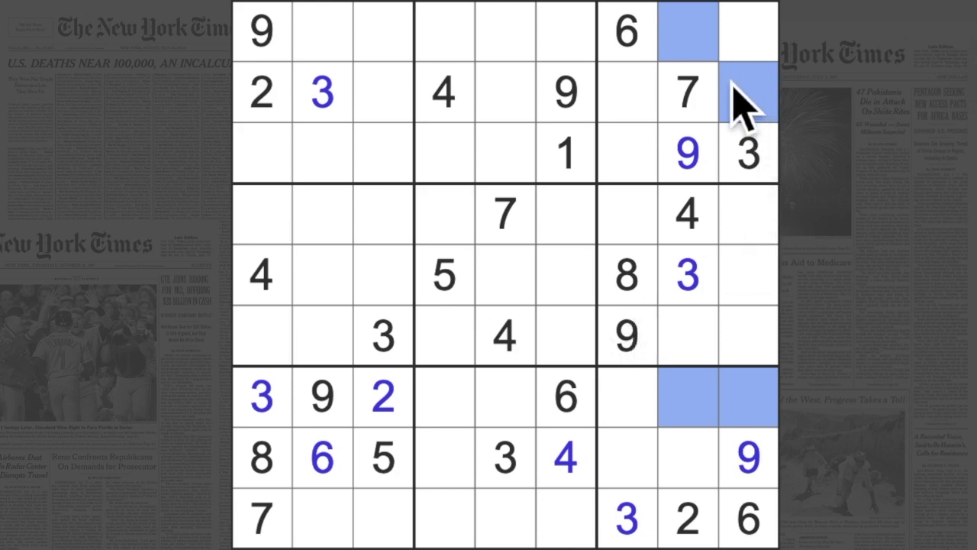
pyautogui.click(640, 108)
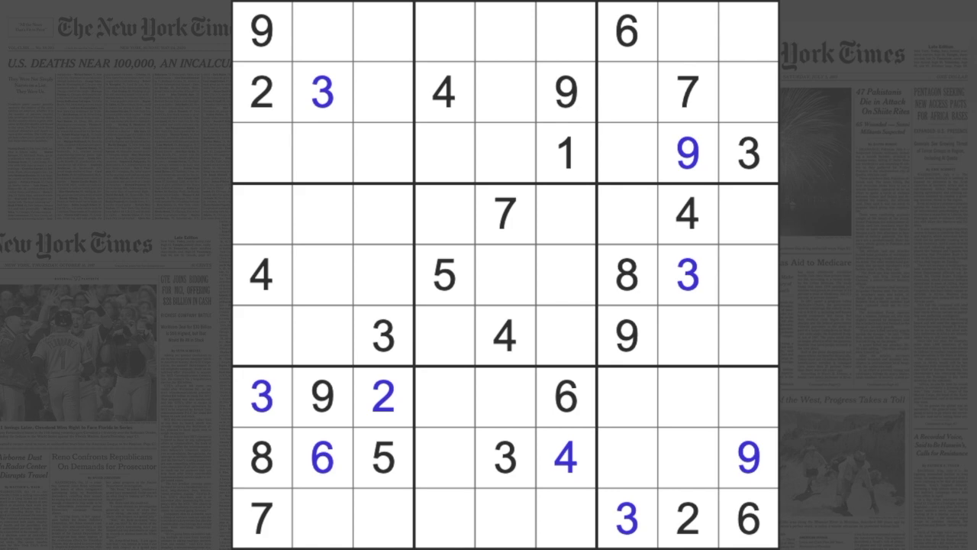
pyautogui.click(566, 153)
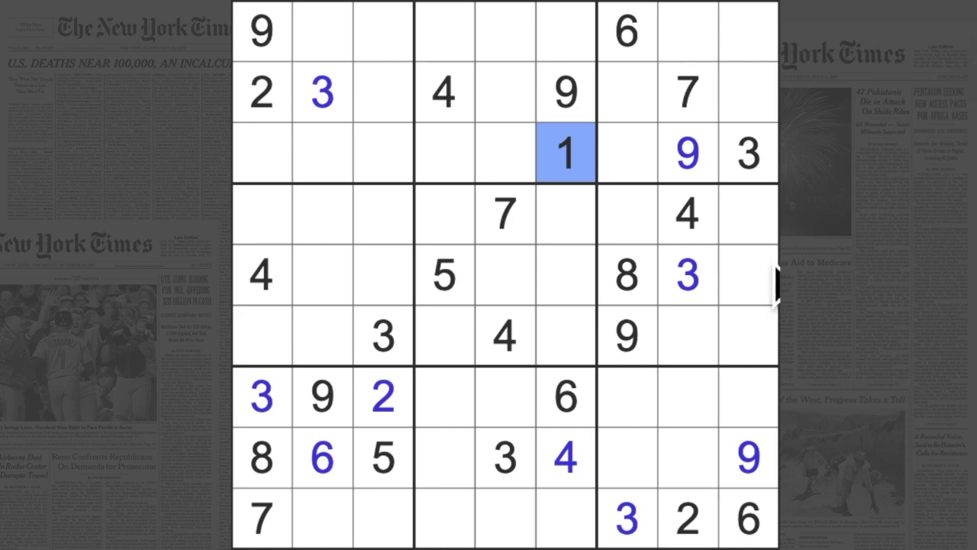
pyautogui.click(688, 519)
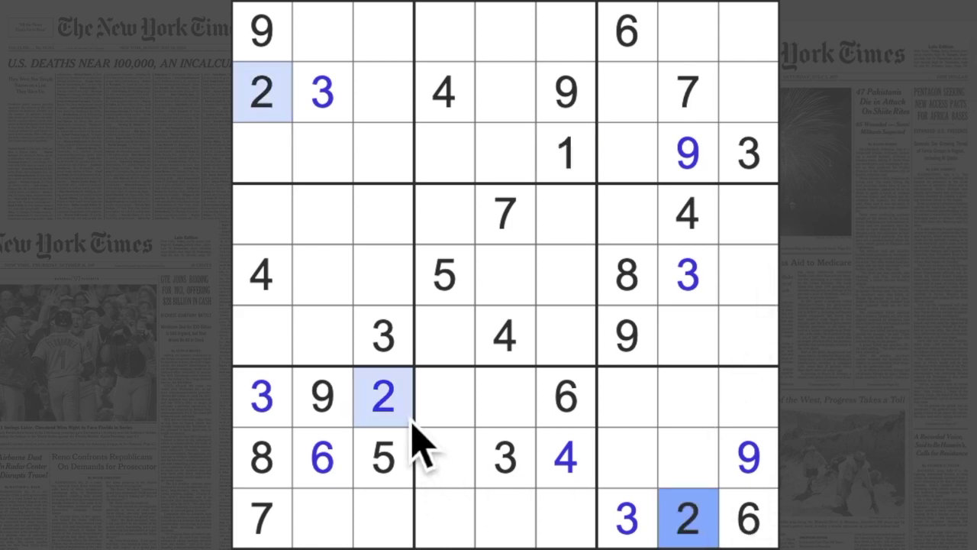
pyautogui.moveTo(427, 397); pyautogui.dragTo(511, 397)
pyautogui.moveTo(672, 523); pyautogui.dragTo(427, 523)
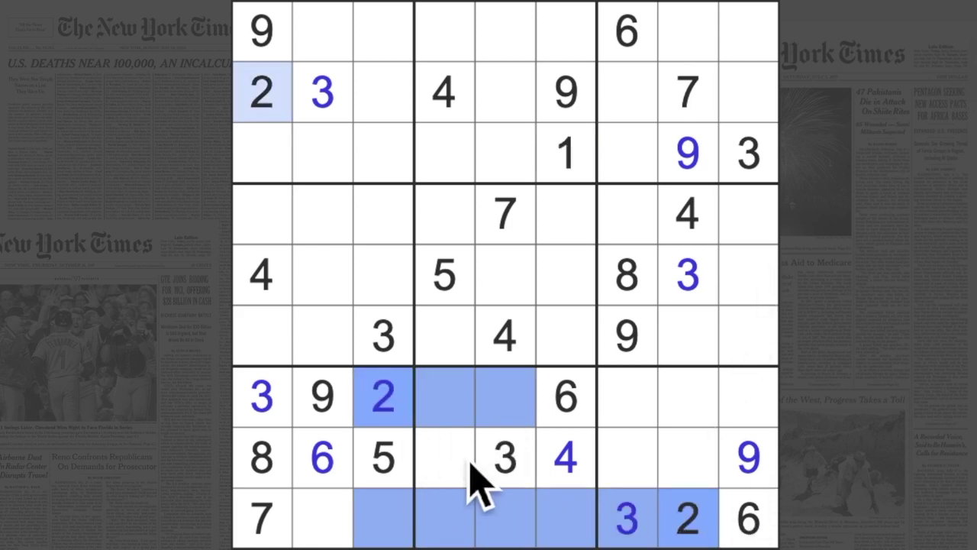
pyautogui.click(445, 457)
pyautogui.write('2')
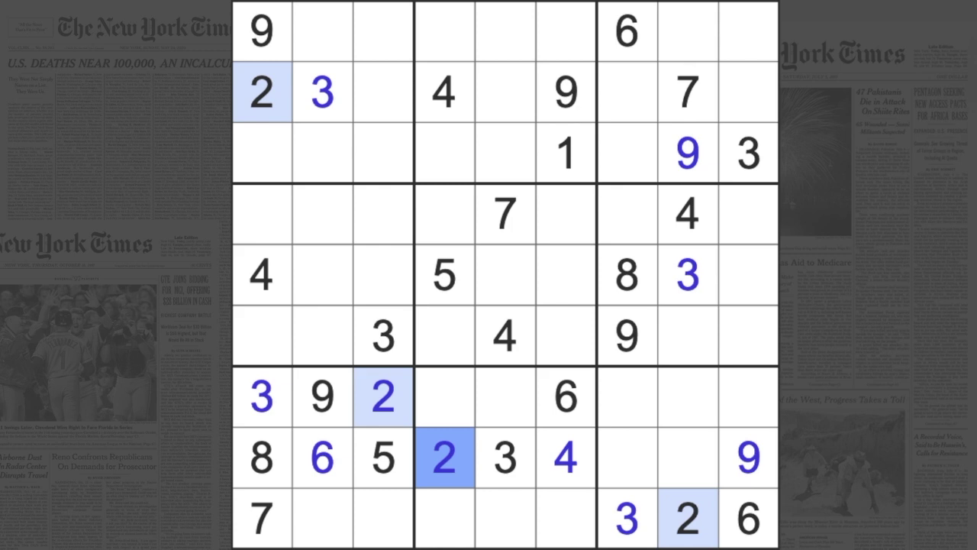
pyautogui.moveTo(628, 458); pyautogui.dragTo(690, 466)
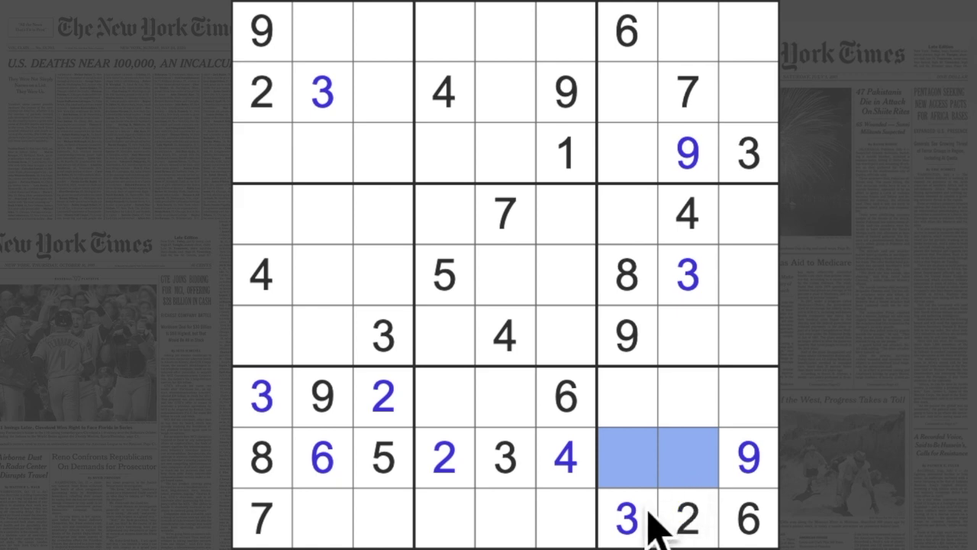
pyautogui.moveTo(691, 92); pyautogui.dragTo(697, 508)
pyautogui.click(641, 465)
pyautogui.press('7')
pyautogui.click(691, 457)
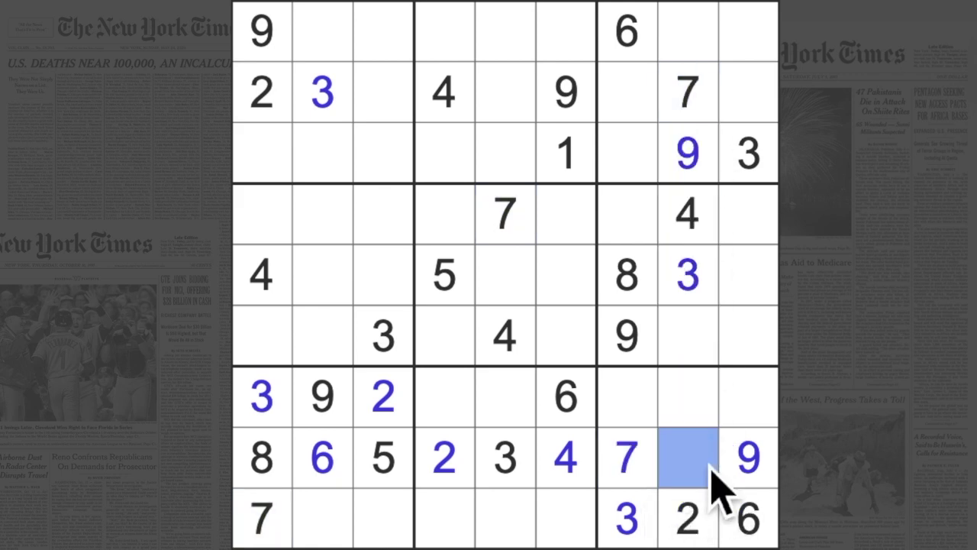
pyautogui.press('1')
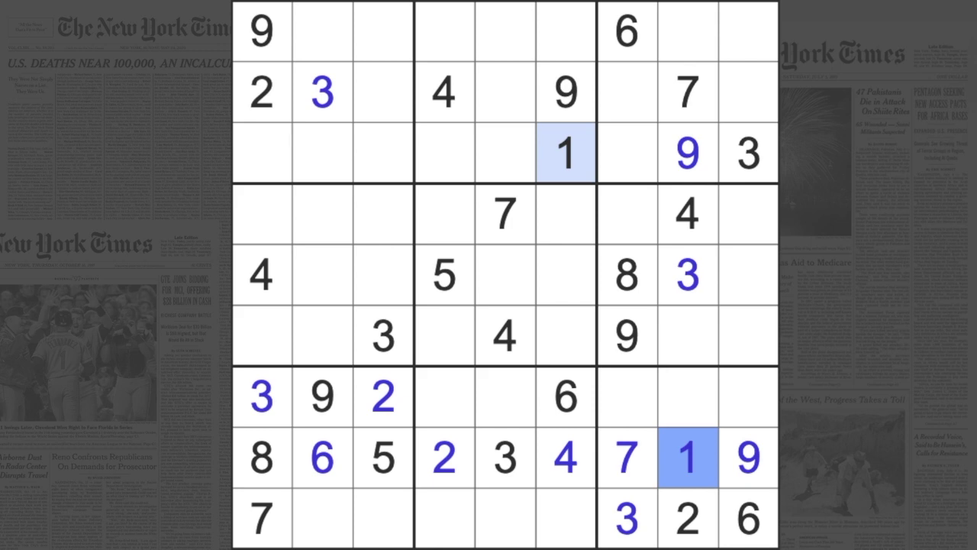
pyautogui.click(627, 92)
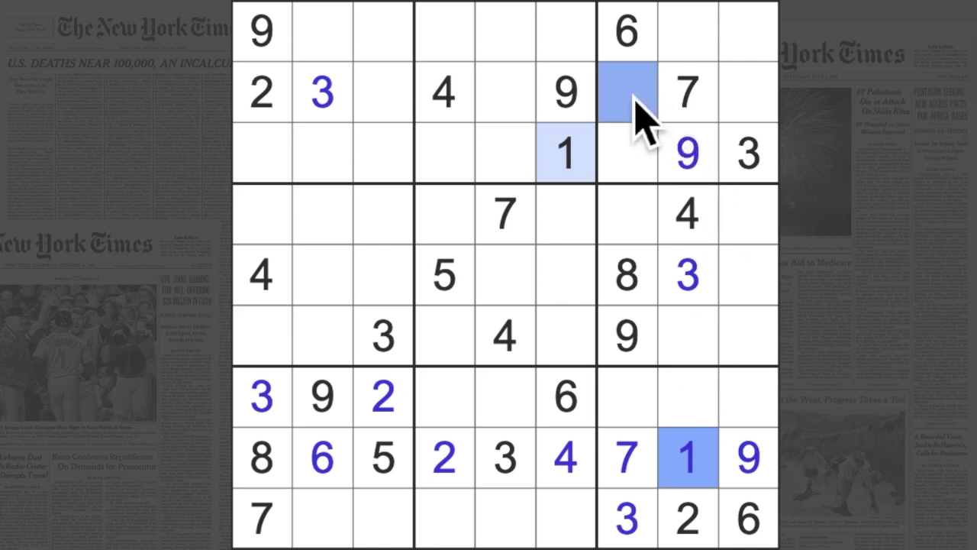
pyautogui.keyDown('ctrl'); pyautogui.click(748, 91); pyautogui.keyUp('ctrl')
pyautogui.keyDown('ctrl'); pyautogui.click(322, 31); pyautogui.keyUp('ctrl')
pyautogui.keyDown('ctrl'); pyautogui.click(384, 31); pyautogui.keyUp('ctrl')
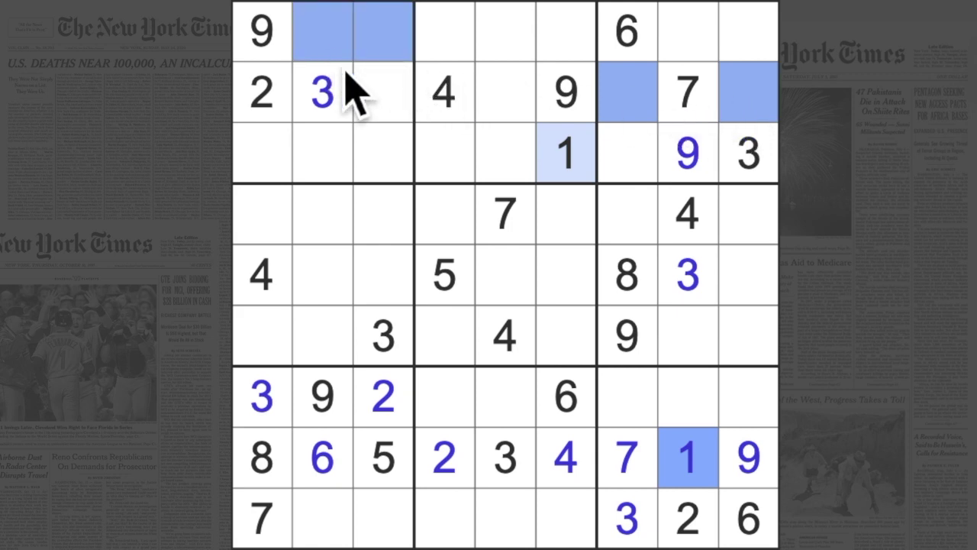
pyautogui.keyDown('ctrl'); pyautogui.click(383, 519); pyautogui.keyUp('ctrl')
pyautogui.keyDown('ctrl'); pyautogui.click(322, 519); pyautogui.keyUp('ctrl')
pyautogui.keyDown('ctrl'); pyautogui.click(261, 215); pyautogui.keyUp('ctrl')
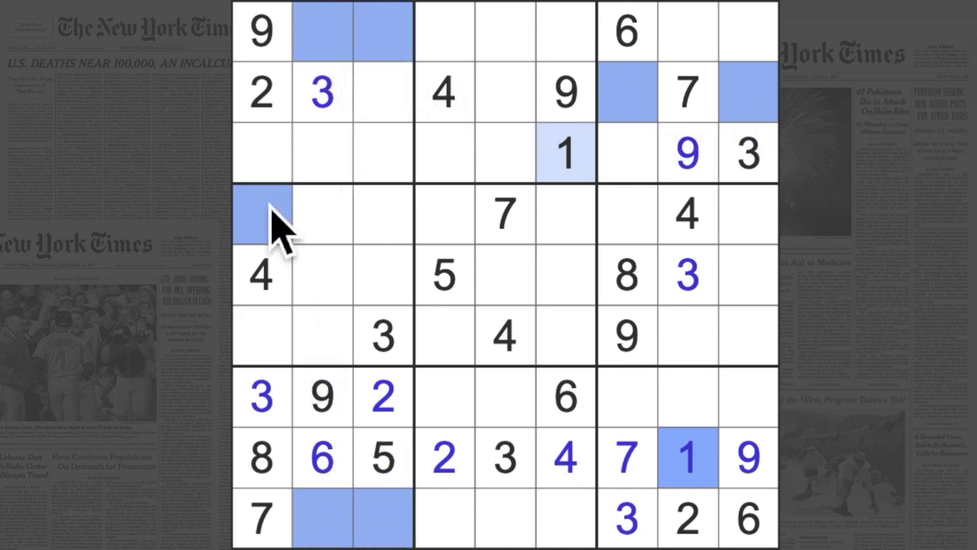
pyautogui.keyDown('ctrl'); pyautogui.click(261, 335); pyautogui.keyUp('ctrl')
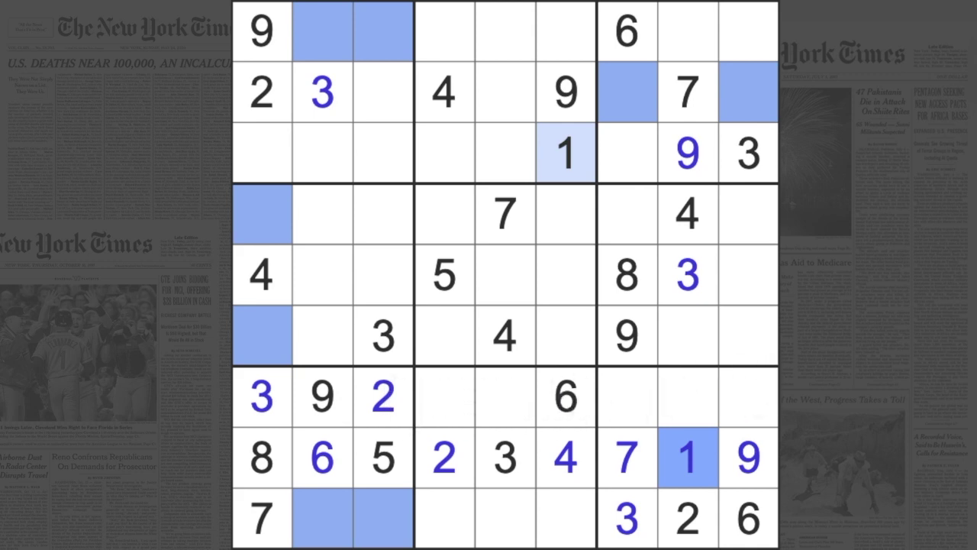
pyautogui.press('Escape')
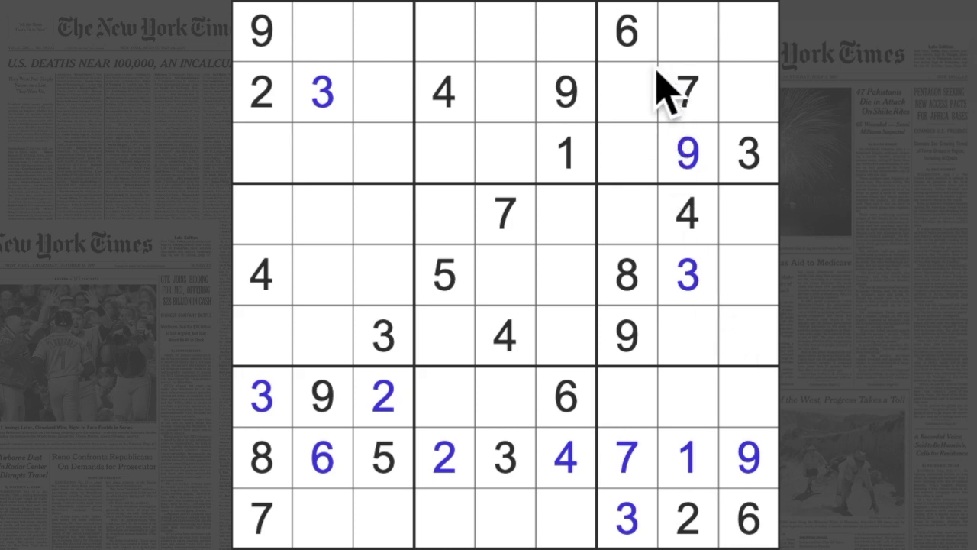
# Trace columns 7 and 9, then enter 6 at row 6, column 8.
pyautogui.moveTo(626, 30); pyautogui.dragTo(626, 336)
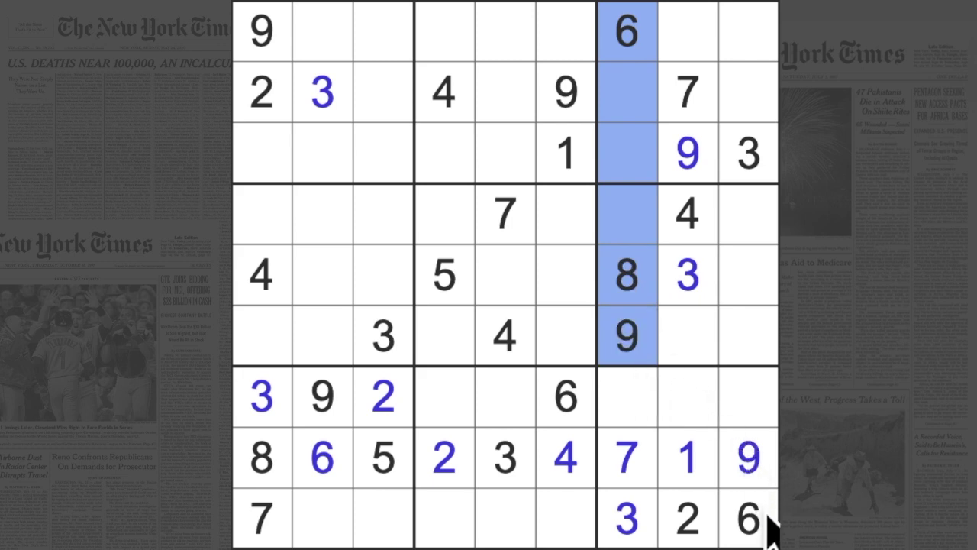
pyautogui.moveTo(748, 519); pyautogui.dragTo(752, 298)
pyautogui.click(690, 336)
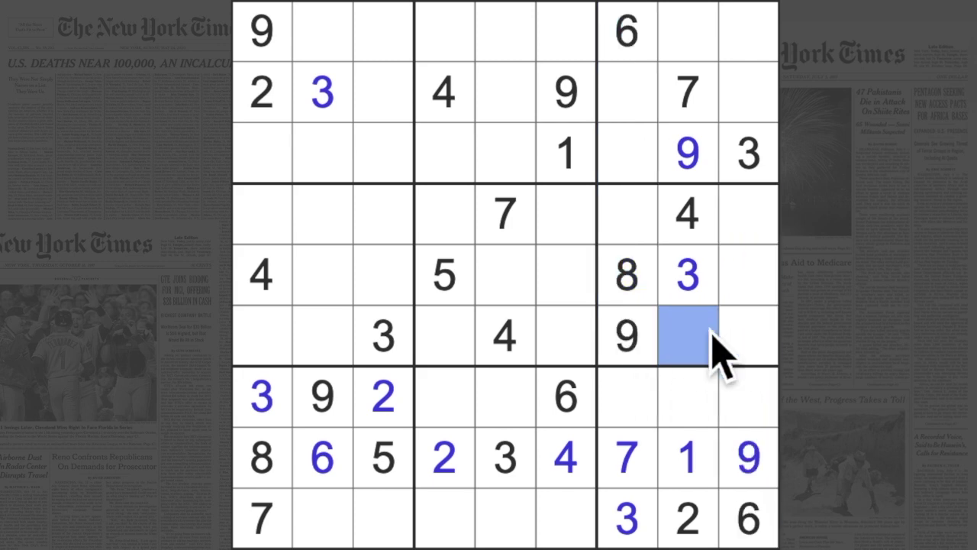
pyautogui.write('6')
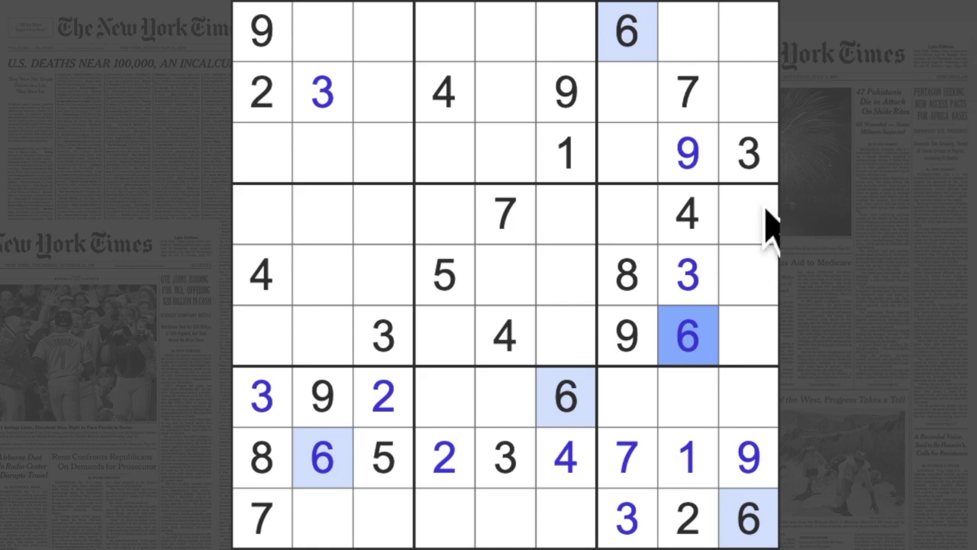
# Mark rows 1 and 7 of column 8, highlight the 5s, then clear the selection.
pyautogui.click(687, 30)
pyautogui.click(687, 397)
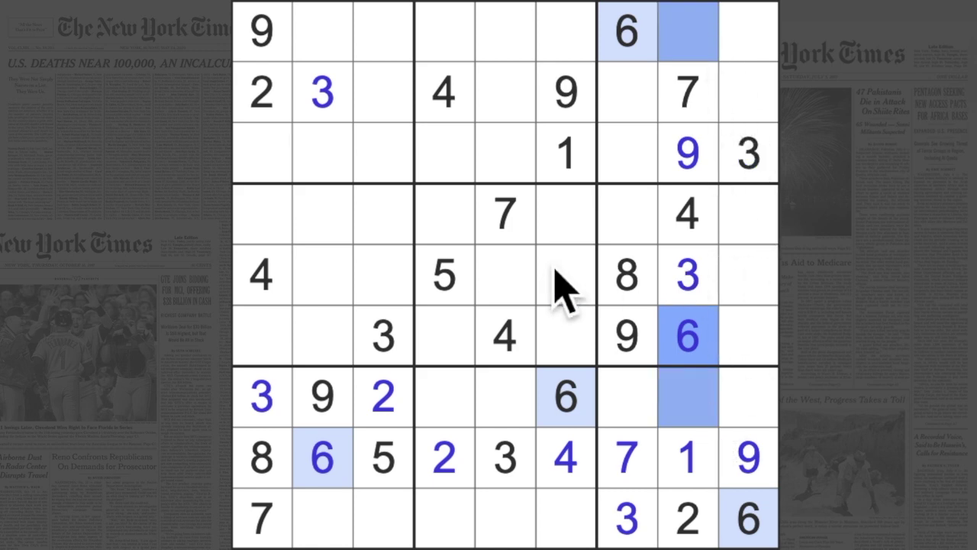
pyautogui.click(445, 275)
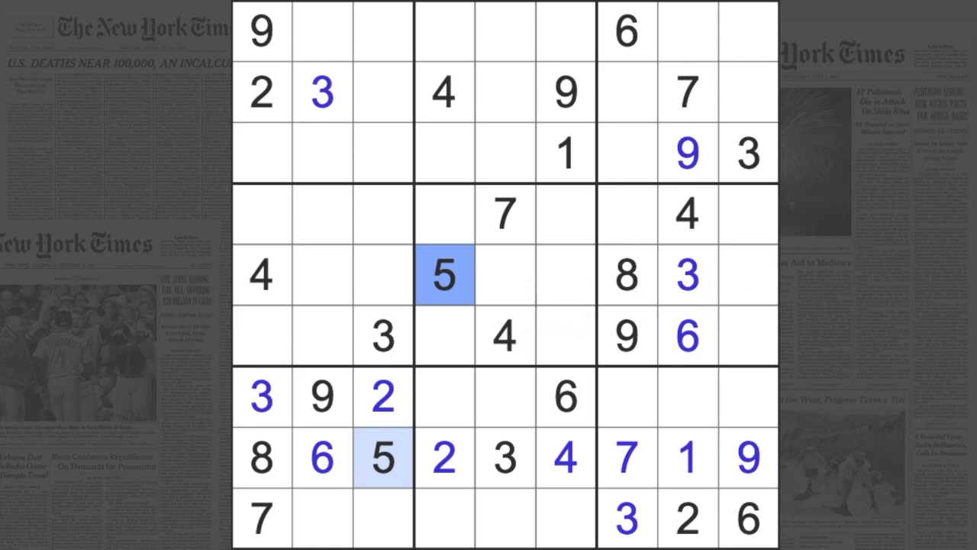
pyautogui.press('Escape')
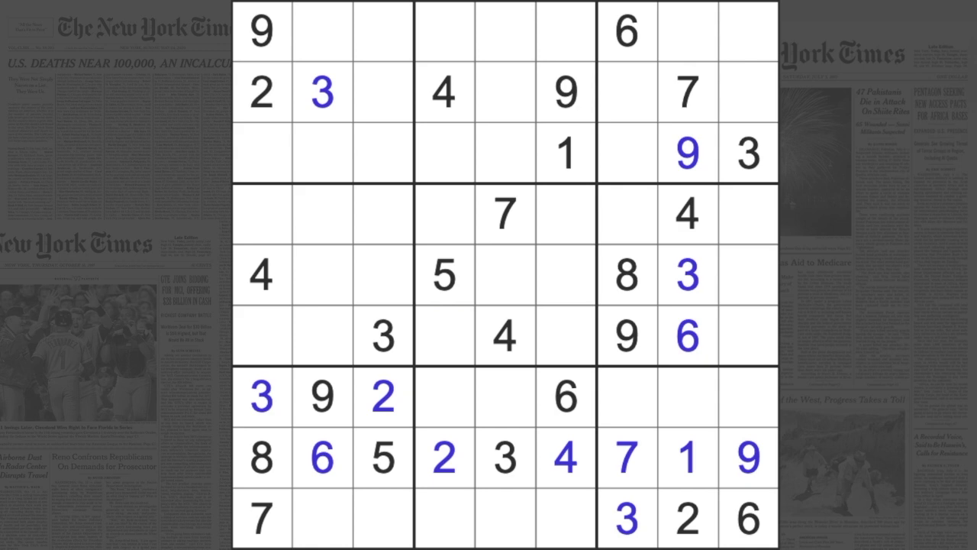
pyautogui.click(688, 456)
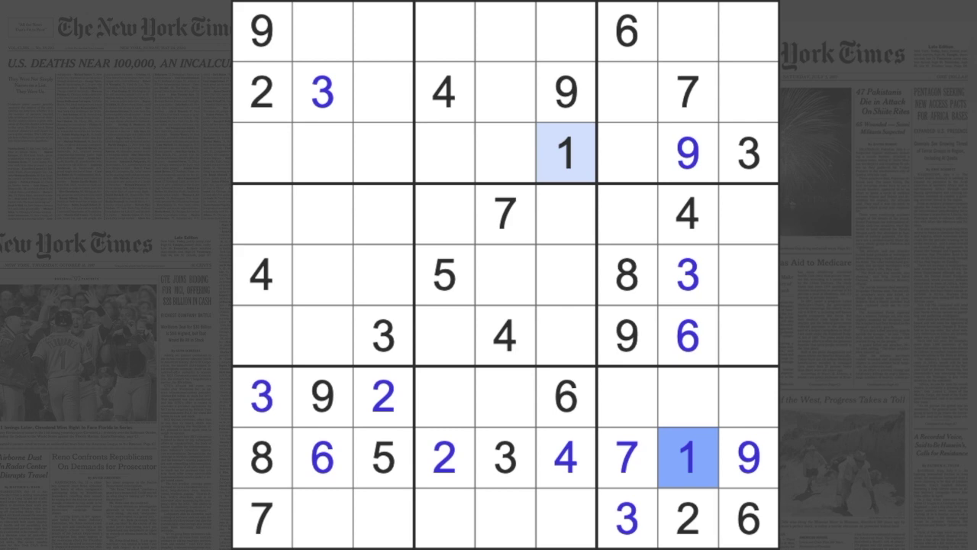
pyautogui.click(690, 519)
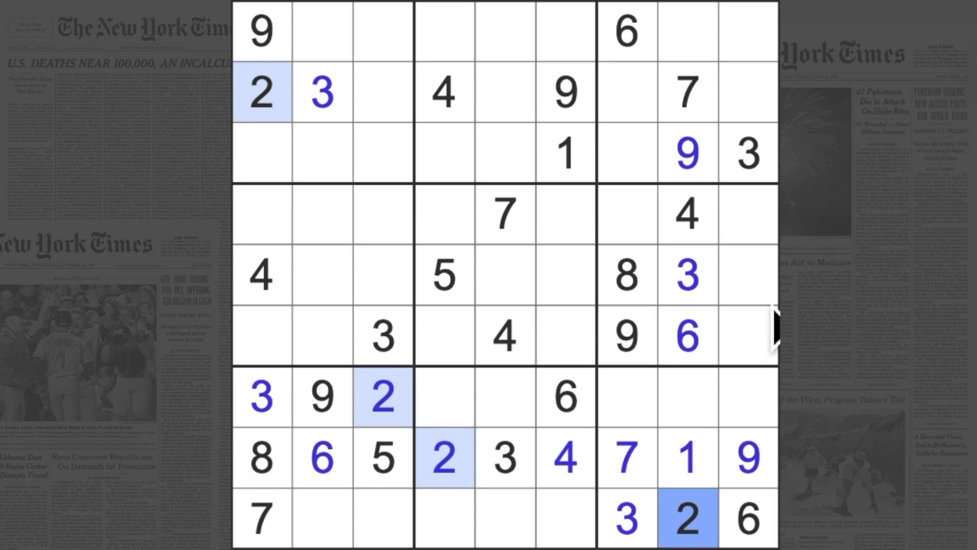
pyautogui.click(716, 288)
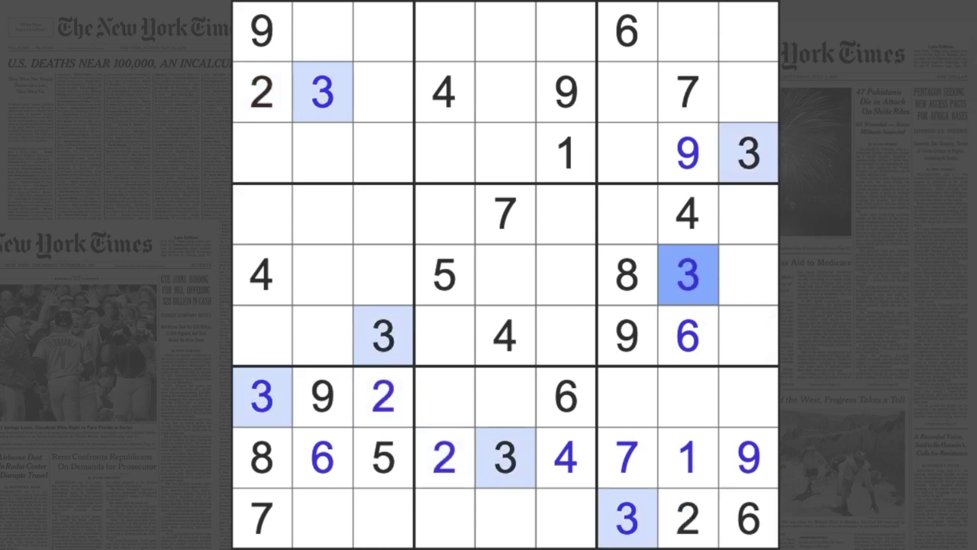
pyautogui.click(717, 229)
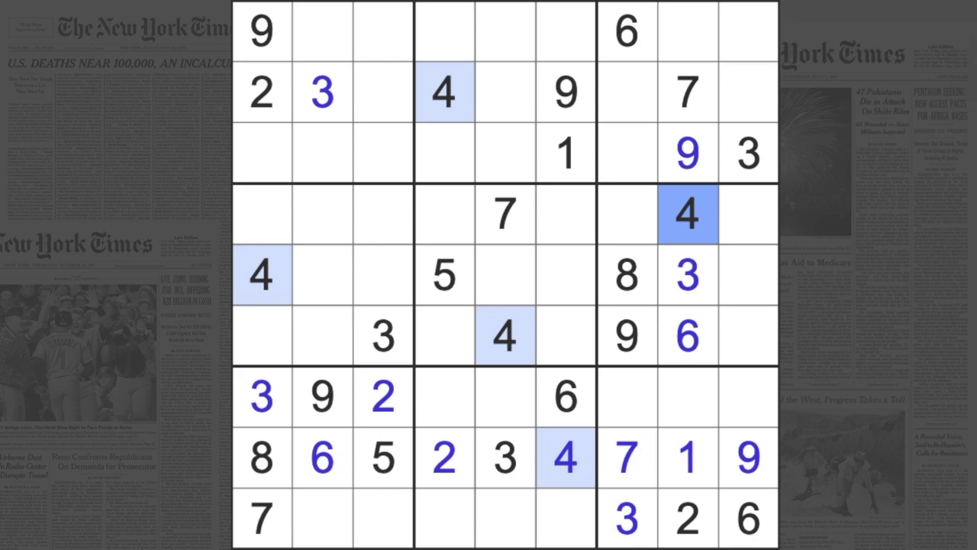
pyautogui.click(445, 274)
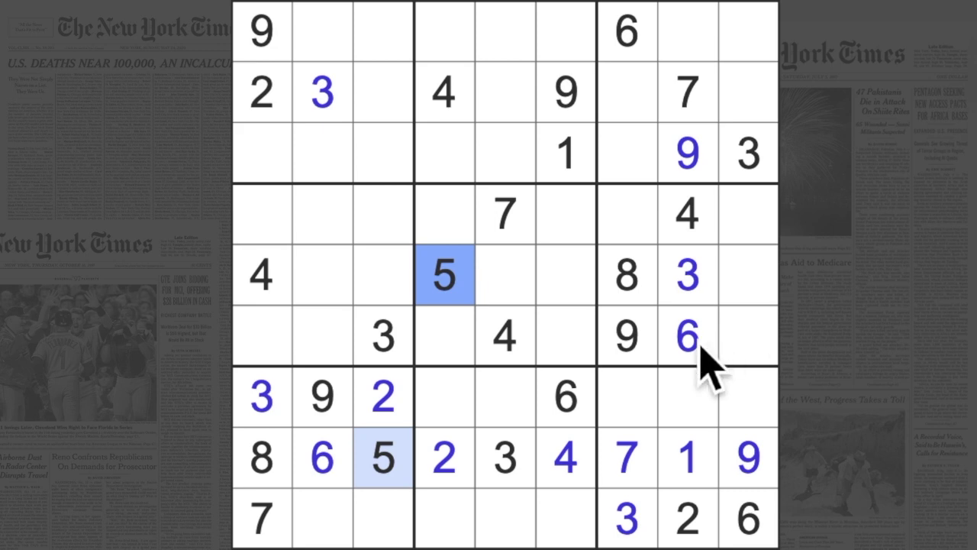
pyautogui.click(566, 396)
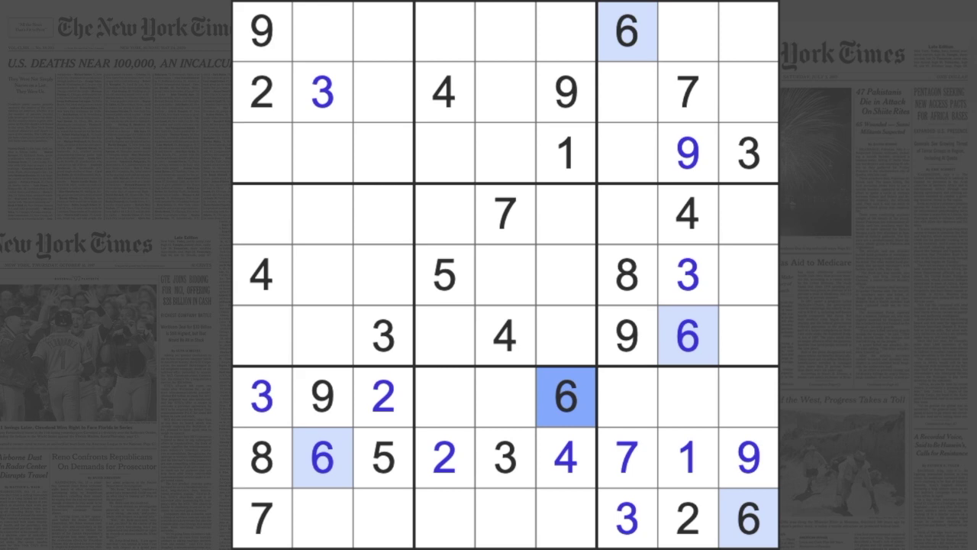
# Scan row 6 and column 6 through the middle boxes and fill row 6, column 4.
pyautogui.click(566, 92)
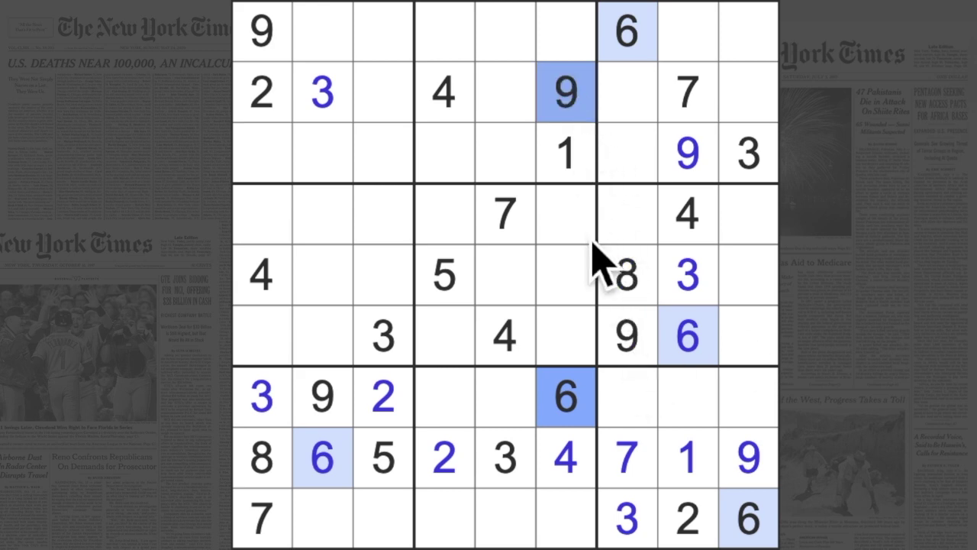
pyautogui.click(671, 339)
pyautogui.moveTo(672, 340); pyautogui.dragTo(443, 336)
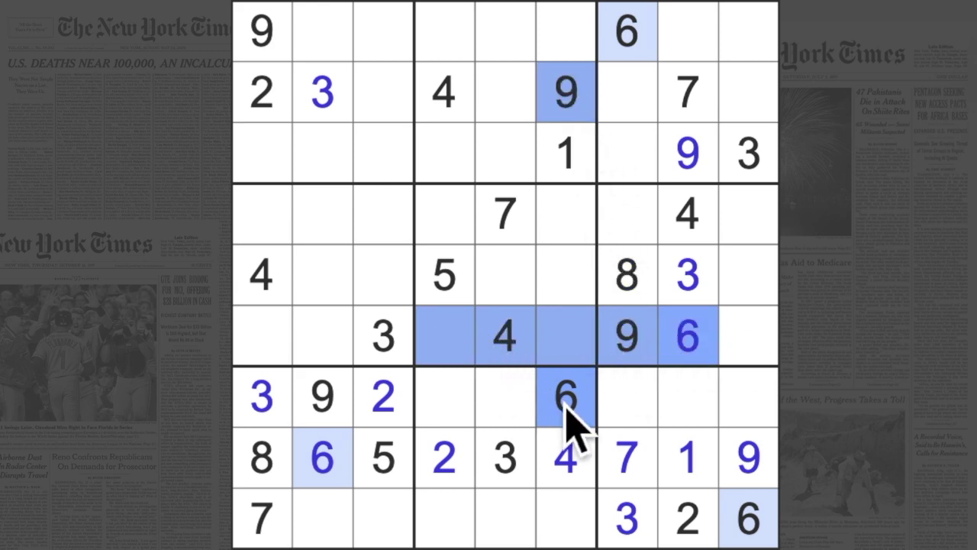
pyautogui.moveTo(566, 335); pyautogui.dragTo(566, 122)
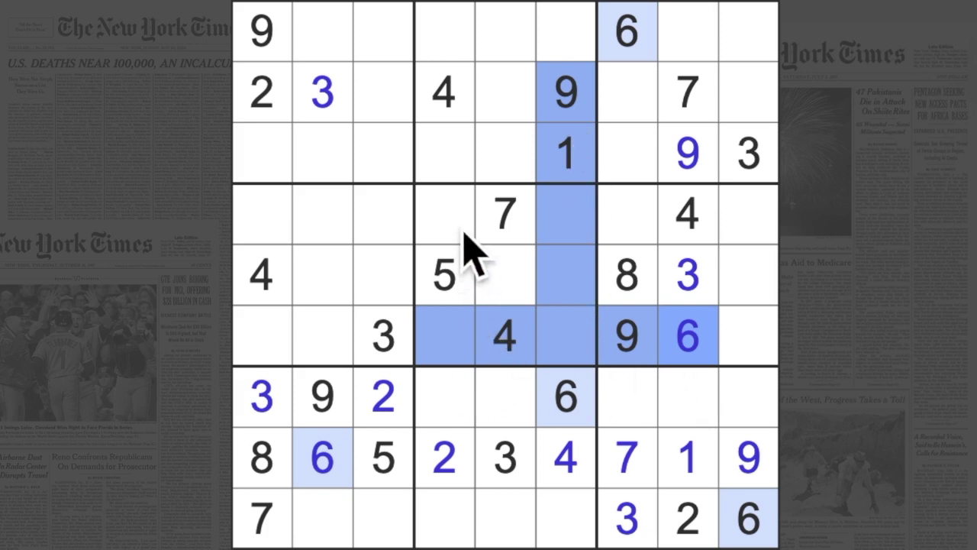
pyautogui.click(444, 214)
pyautogui.click(505, 275)
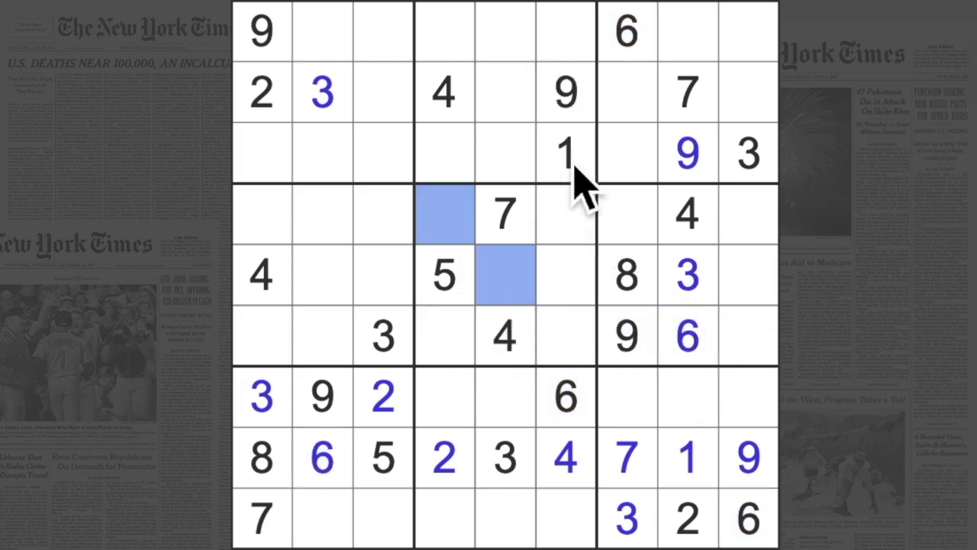
pyautogui.moveTo(567, 152); pyautogui.dragTo(567, 343)
pyautogui.click(450, 339)
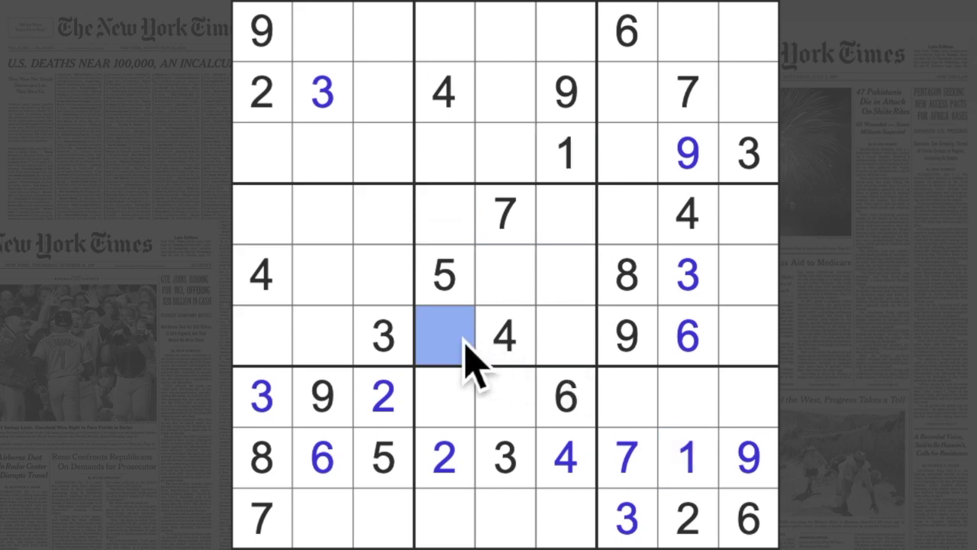
pyautogui.write('1')
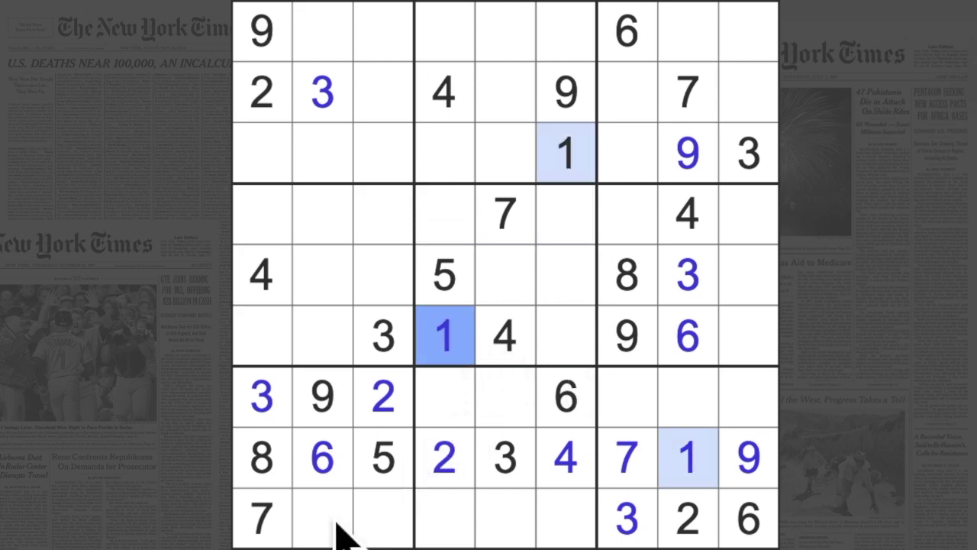
# Check the bottom row and fill row 7 column 4 and row 1 column 6.
pyautogui.moveTo(323, 519); pyautogui.dragTo(565, 519)
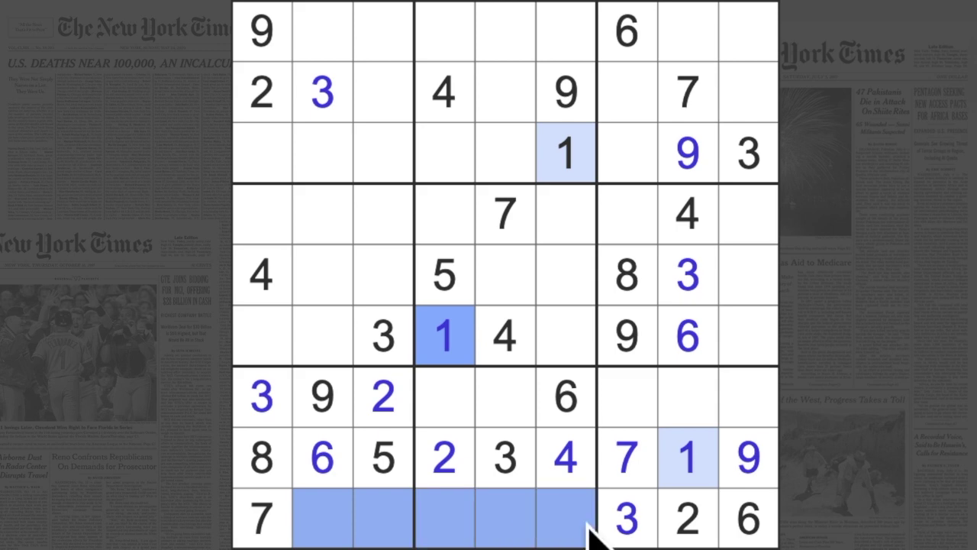
pyautogui.click(458, 390)
pyautogui.click(507, 401)
pyautogui.write('1')
pyautogui.click(445, 397)
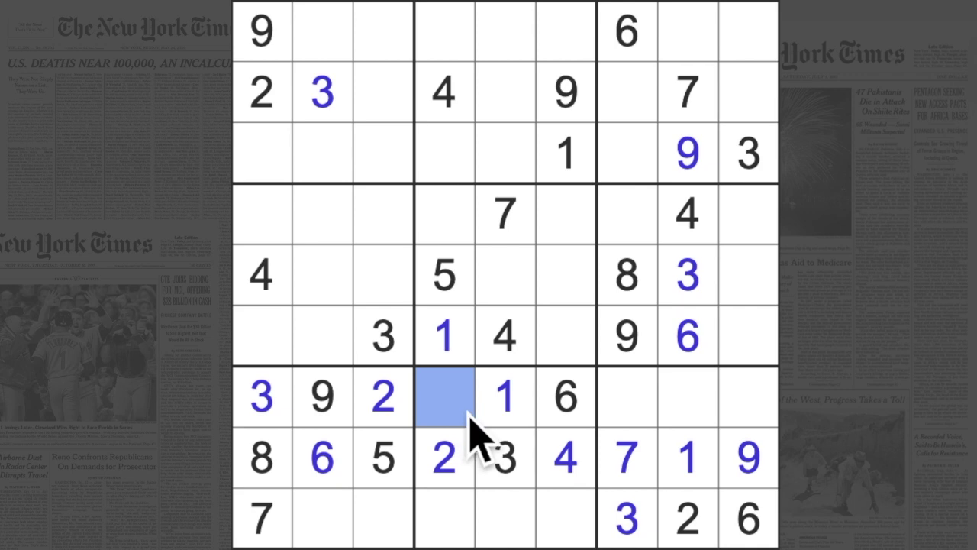
pyautogui.write('7')
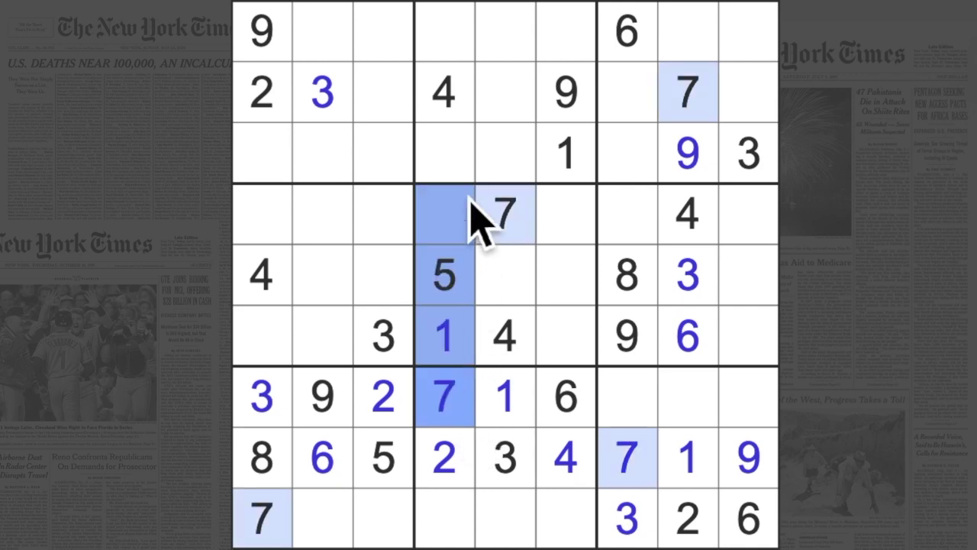
pyautogui.click(565, 38)
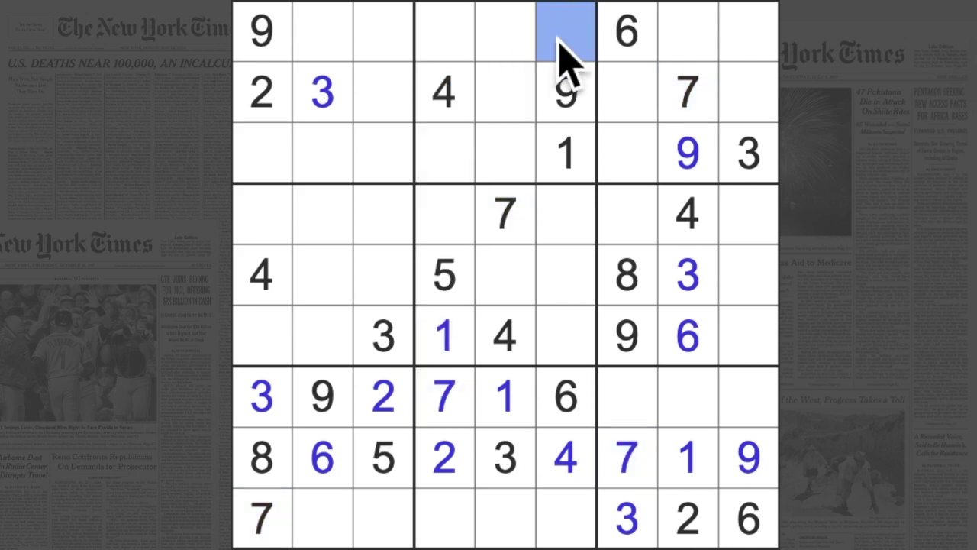
pyautogui.write('7')
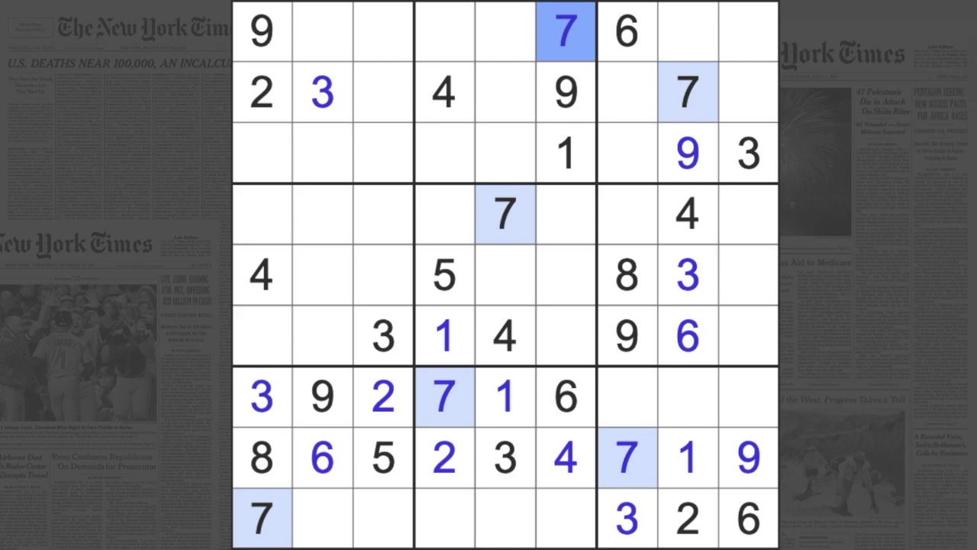
pyautogui.press('Right')
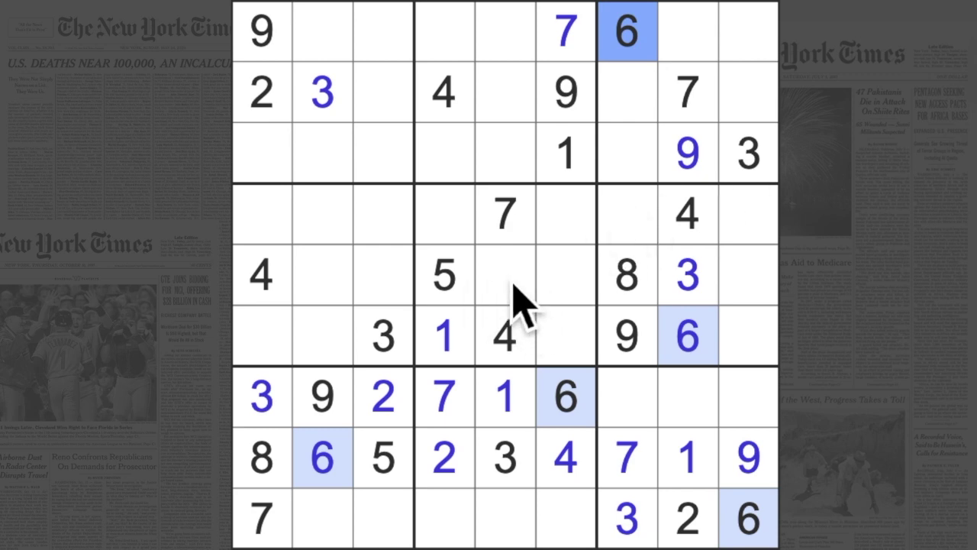
# Mark central-box candidates and enter 2 at row 5, column 6.
pyautogui.moveTo(508, 286); pyautogui.dragTo(462, 240)
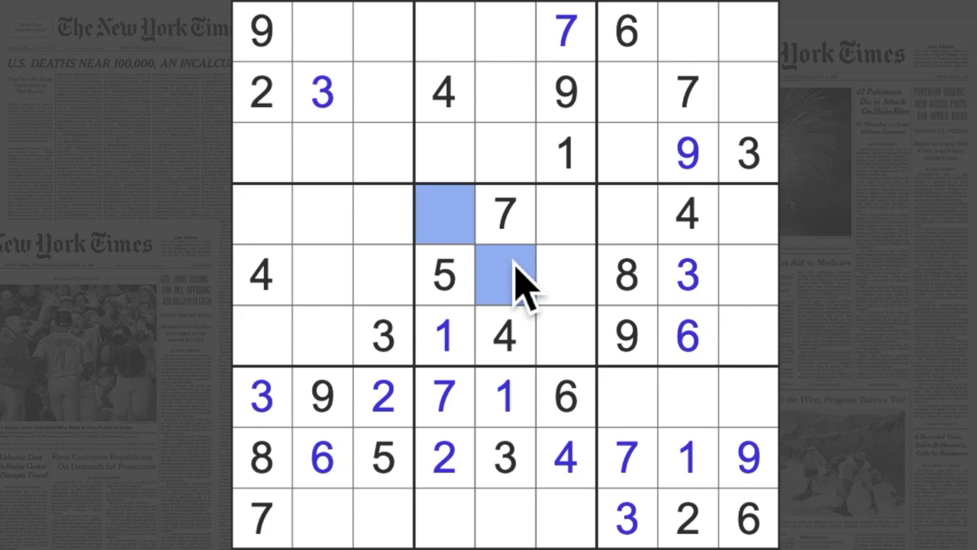
pyautogui.moveTo(576, 252); pyautogui.dragTo(578, 342)
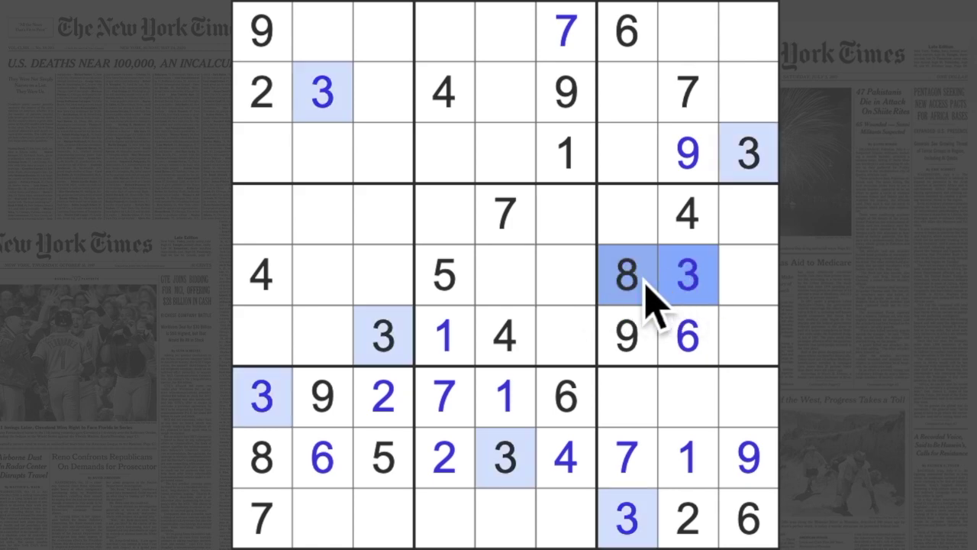
pyautogui.moveTo(687, 275); pyautogui.dragTo(569, 279)
pyautogui.click(571, 282)
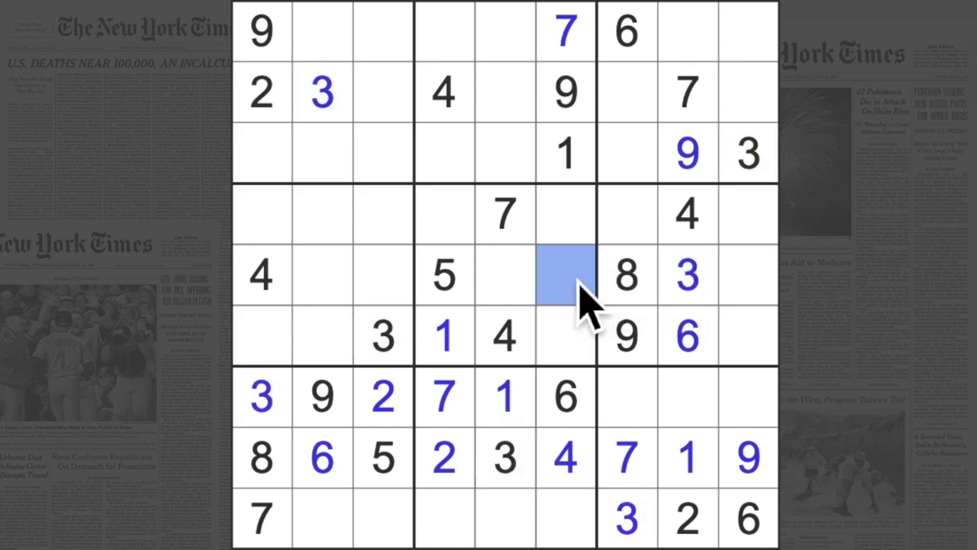
pyautogui.write('2')
# Enter 3, 8 and 5 at rows 4, 6 and 9 of column 6.
pyautogui.press('Up')
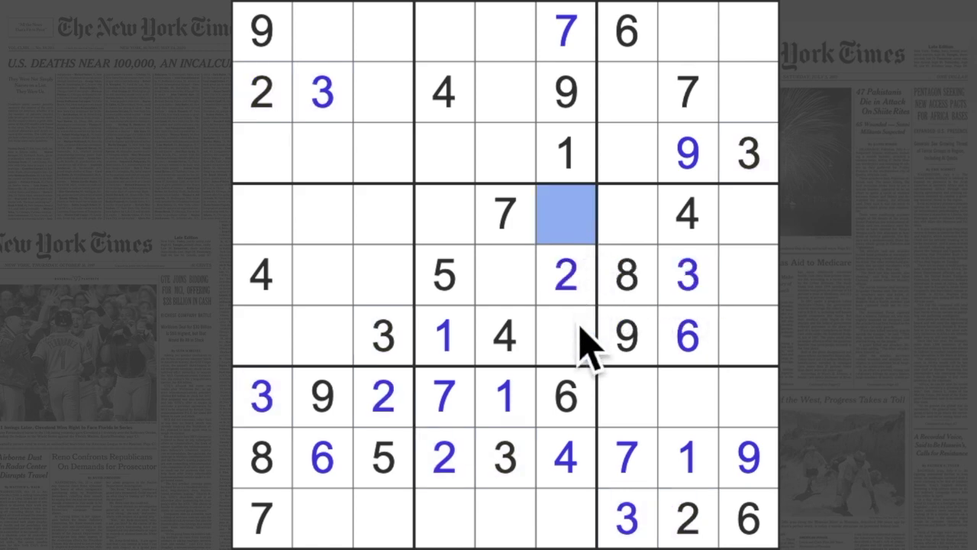
pyautogui.click(568, 335)
pyautogui.moveTo(382, 340); pyautogui.dragTo(569, 340)
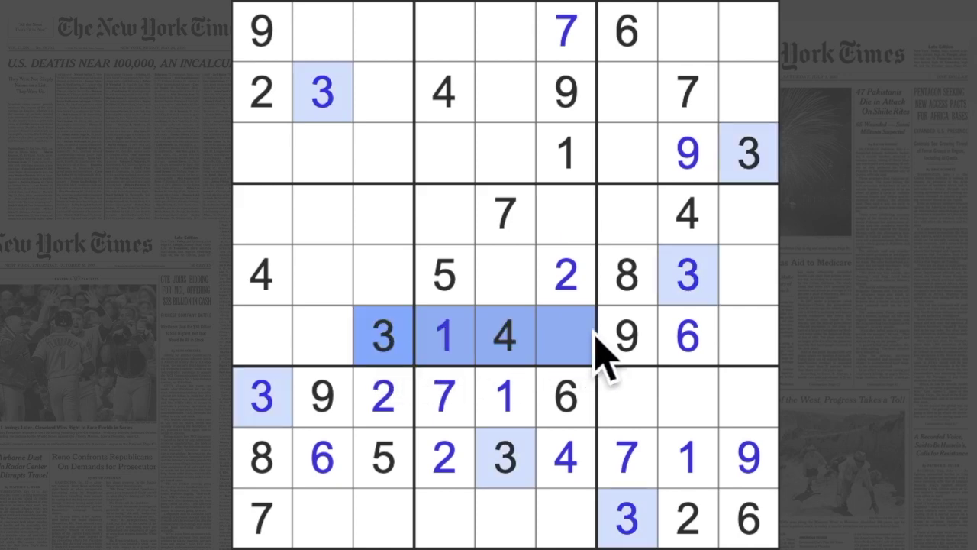
pyautogui.click(566, 217)
pyautogui.write('3')
pyautogui.click(566, 336)
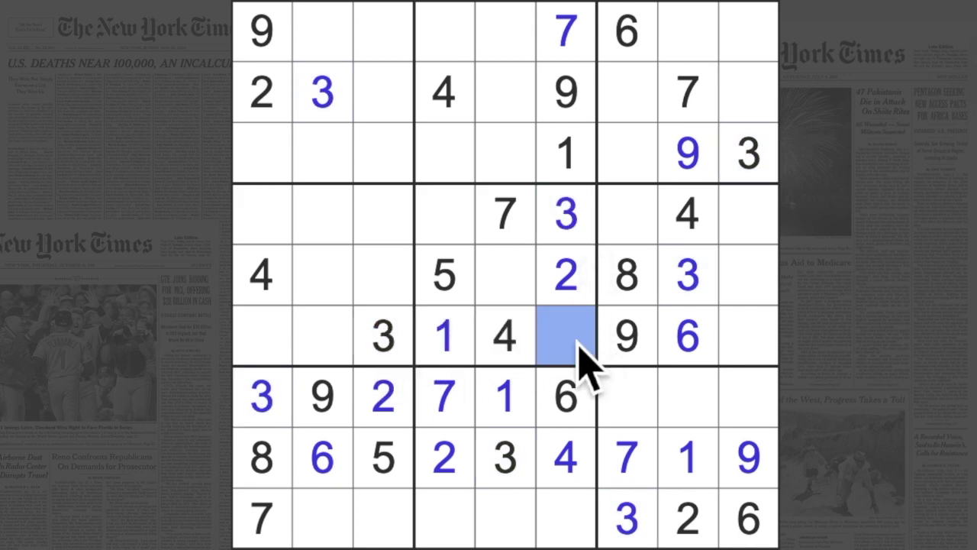
pyautogui.write('8')
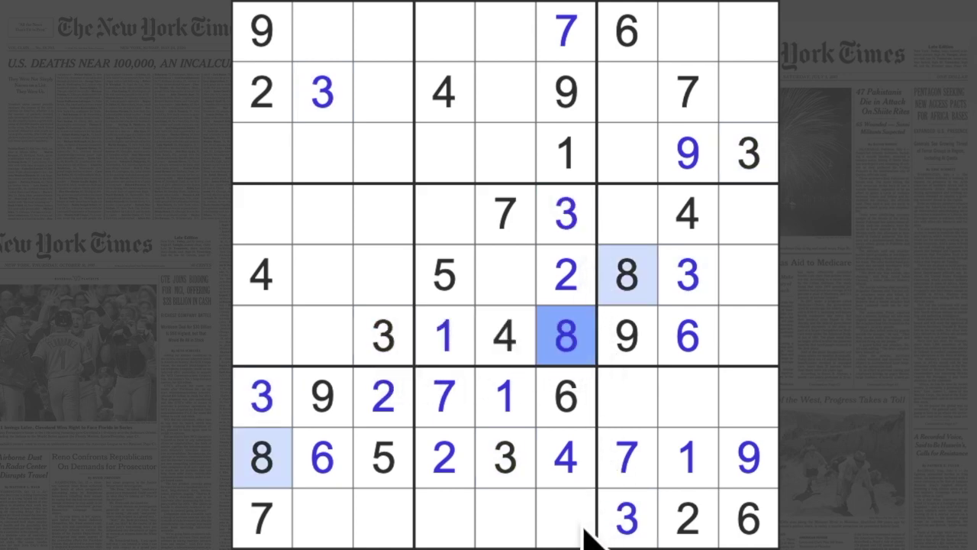
pyautogui.click(567, 518)
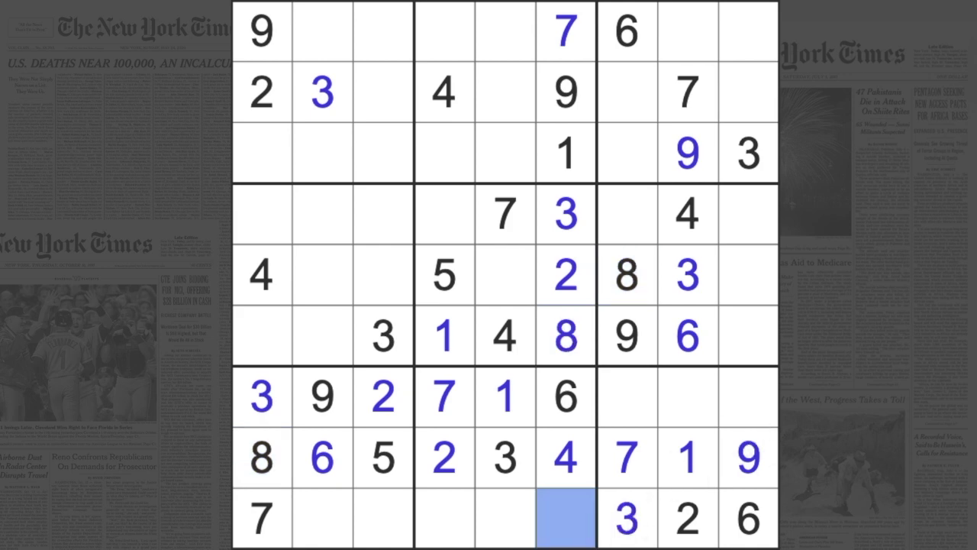
pyautogui.write('5')
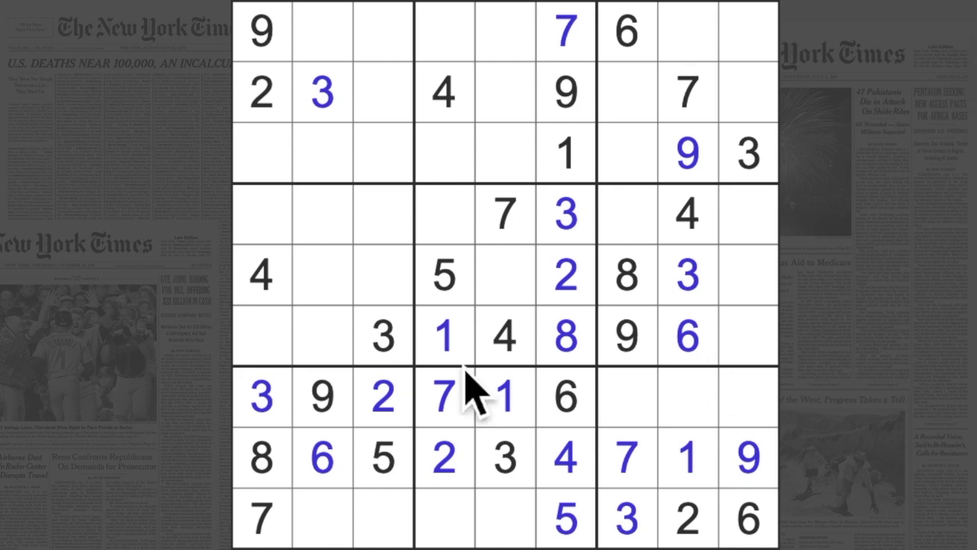
# Highlight the 1s and place 1s at row 4 column 1 and row 5 column 9.
pyautogui.click(262, 215)
pyautogui.keyDown('ctrl'); pyautogui.click(262, 336); pyautogui.keyUp('ctrl')
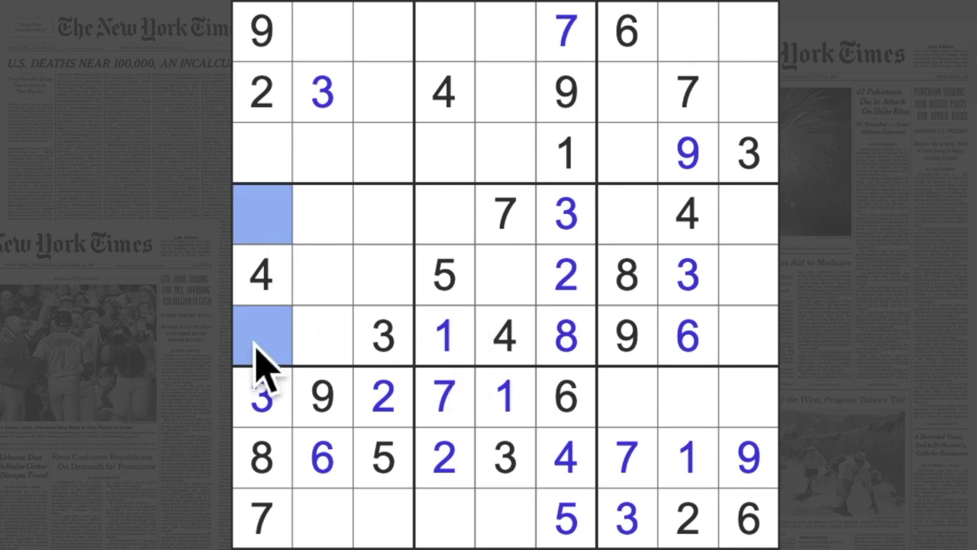
pyautogui.click(444, 336)
pyautogui.click(262, 336)
pyautogui.click(261, 215)
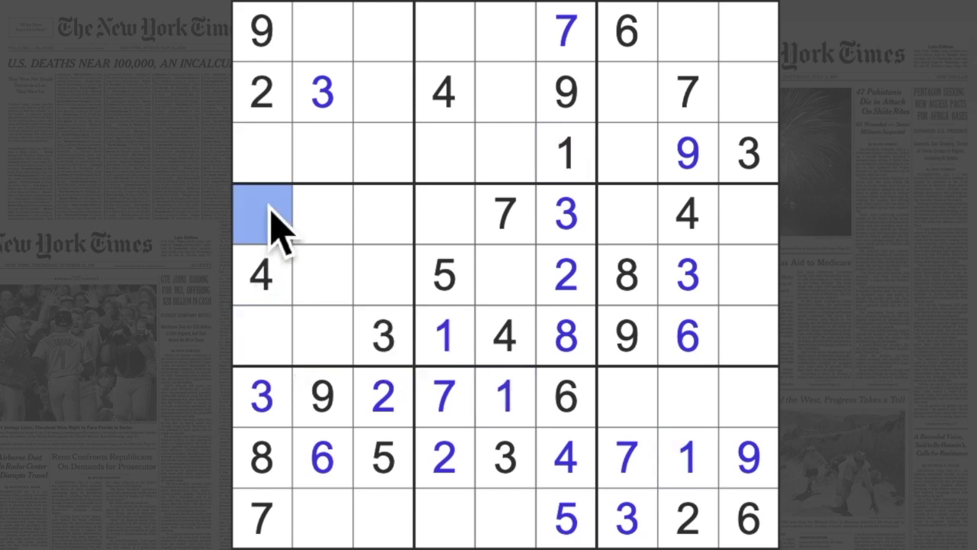
pyautogui.write('1')
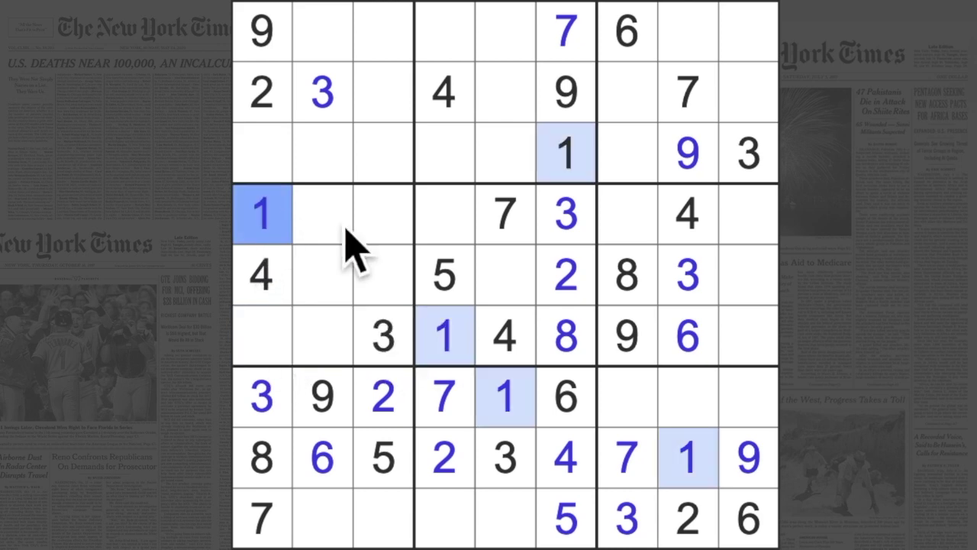
pyautogui.moveTo(444, 336); pyautogui.dragTo(748, 336)
pyautogui.click(748, 275)
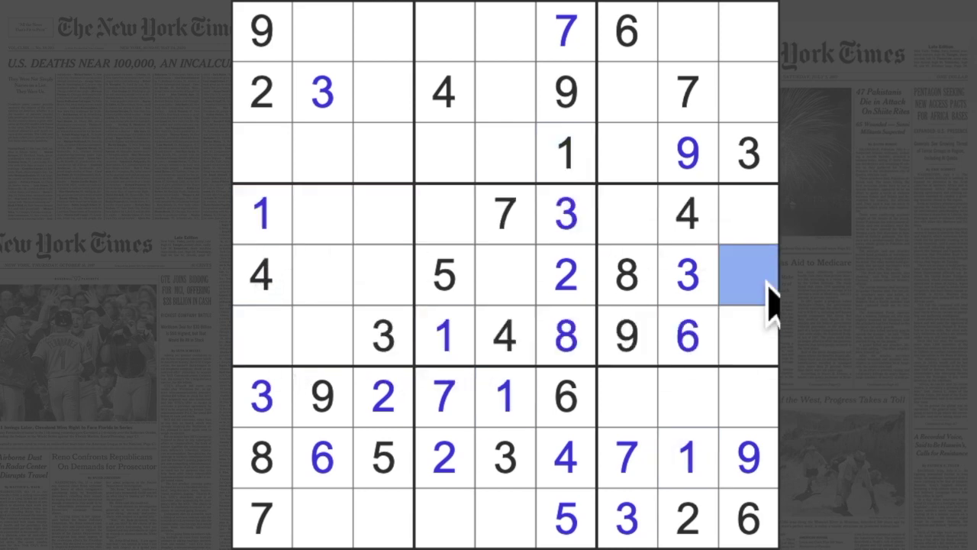
pyautogui.write('1')
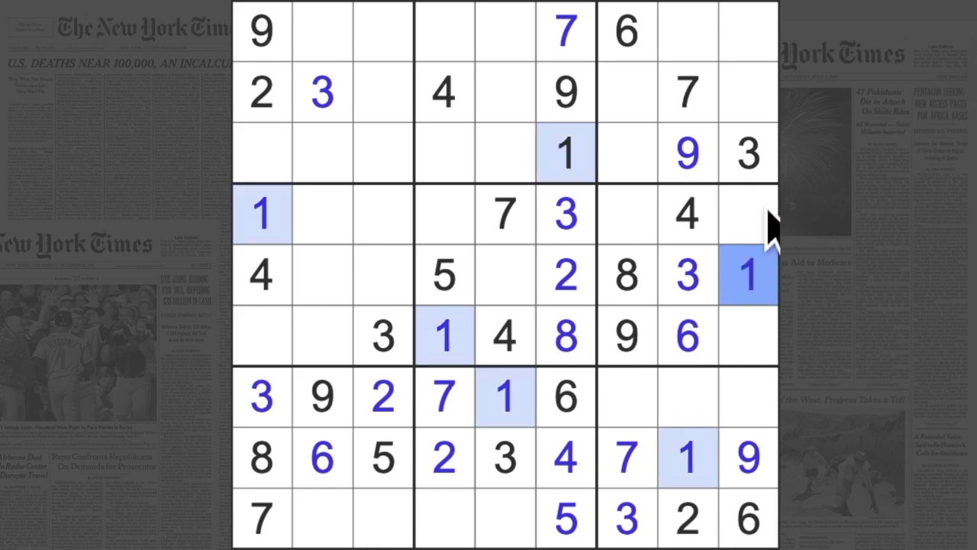
# Check columns 8 and 9 for 1s and place one at row 2, column 7.
pyautogui.moveTo(748, 275); pyautogui.dragTo(748, 34)
pyautogui.moveTo(687, 496); pyautogui.dragTo(687, 84)
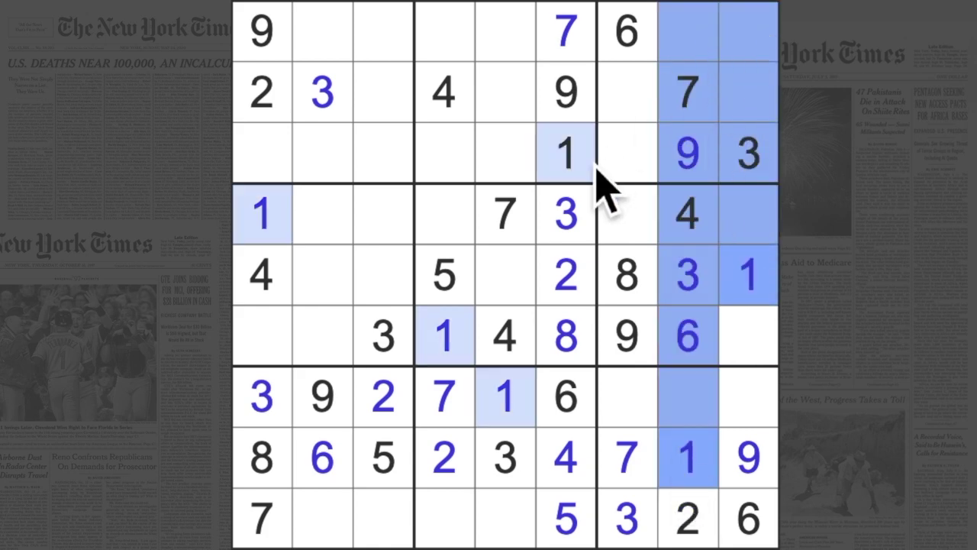
pyautogui.moveTo(564, 153); pyautogui.dragTo(625, 153)
pyautogui.click(626, 91)
pyautogui.write('1')
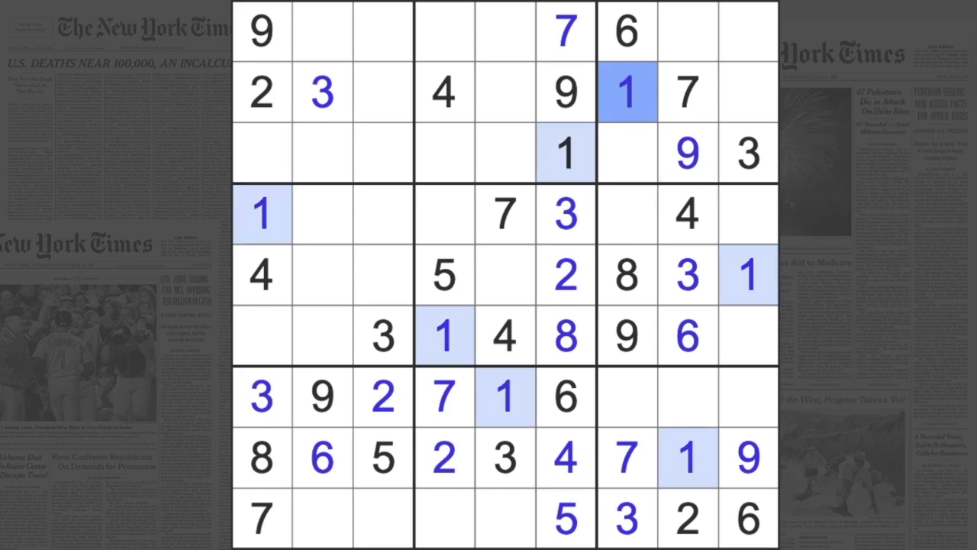
# Mark candidates at row 3 column 7, row 1 columns 8–9, row 2 column 9, row 7 column 8.
pyautogui.click(626, 153)
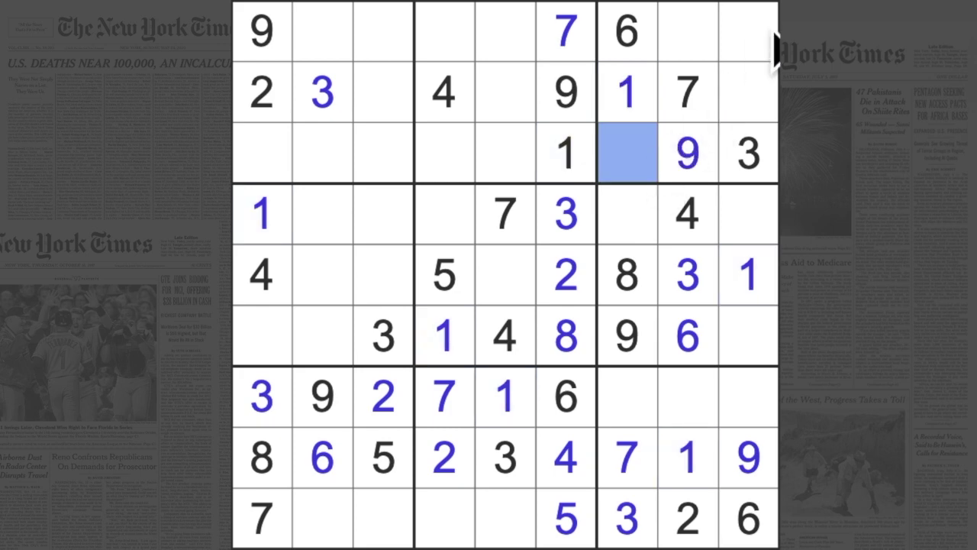
pyautogui.keyDown('ctrl'); pyautogui.click(748, 31); pyautogui.keyUp('ctrl')
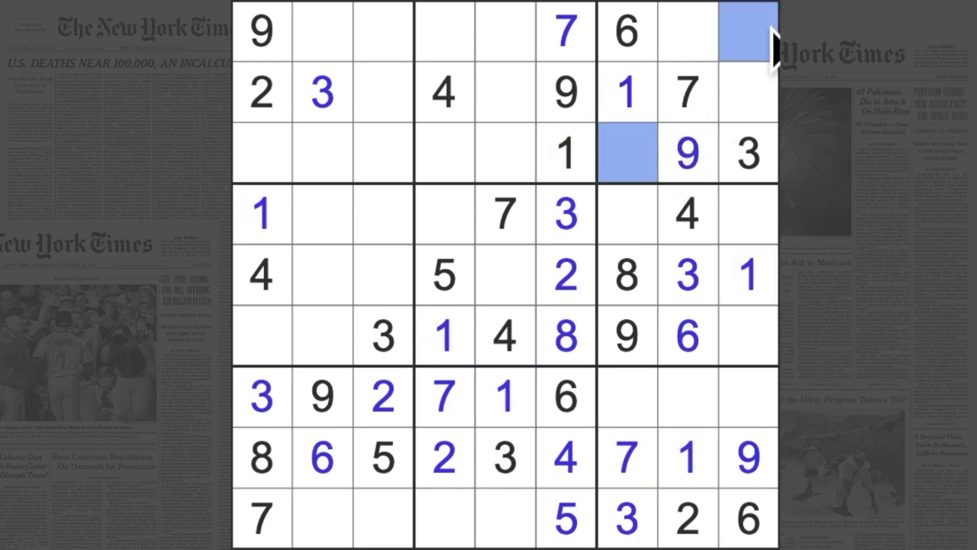
pyautogui.click(687, 30)
pyautogui.keyDown('ctrl'); pyautogui.click(748, 92); pyautogui.keyUp('ctrl')
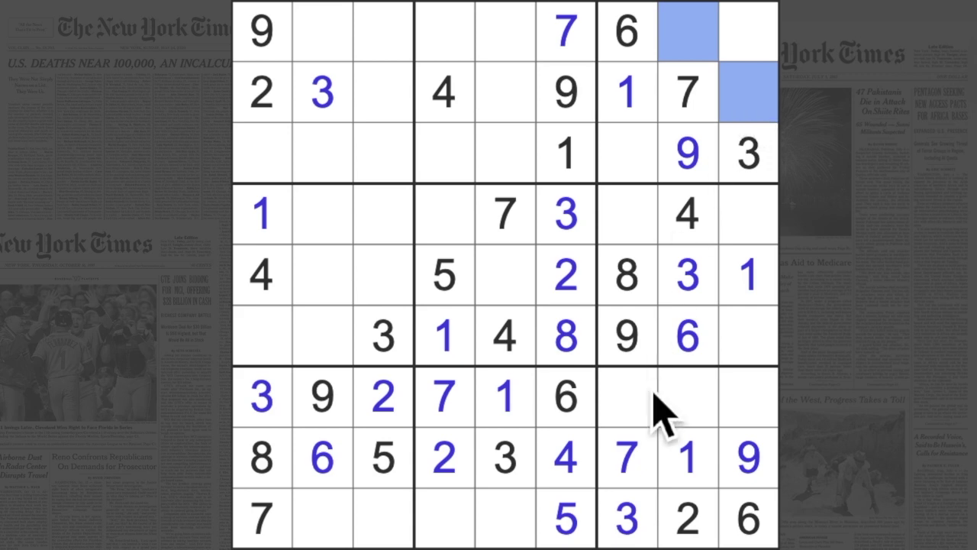
pyautogui.keyDown('ctrl'); pyautogui.click(687, 396); pyautogui.keyUp('ctrl')
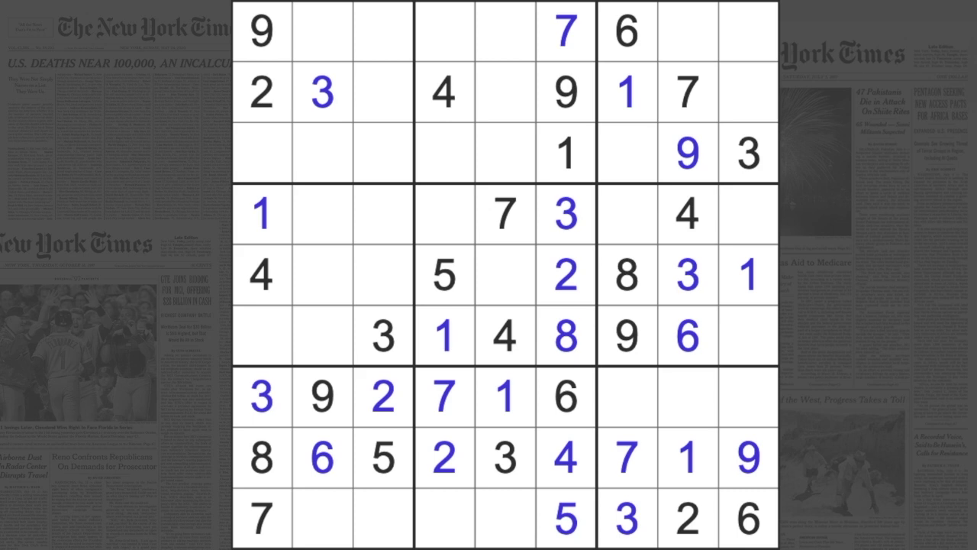
# Enter 6 at row 3 column 1 and 5 at row 6 column 1.
pyautogui.moveTo(687, 339); pyautogui.dragTo(244, 344)
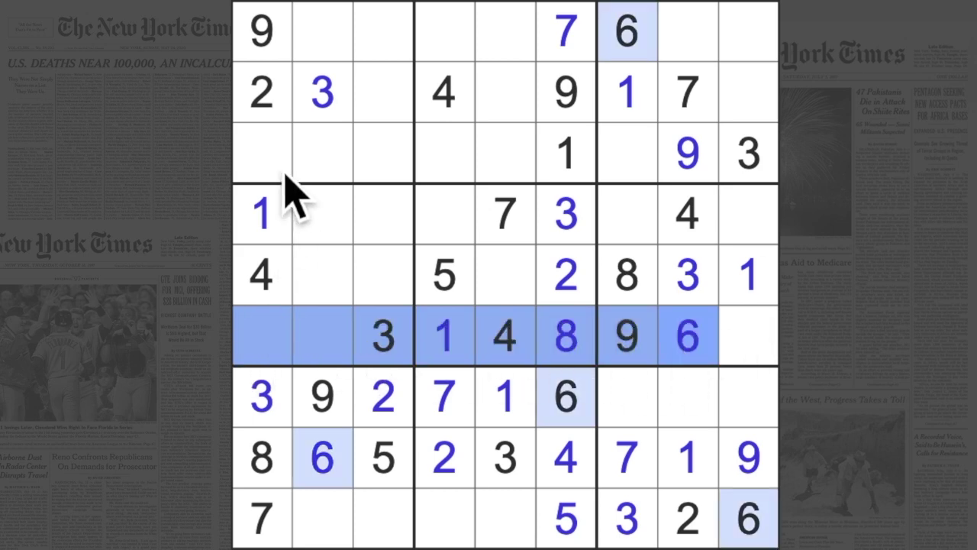
pyautogui.click(263, 157)
pyautogui.write('6')
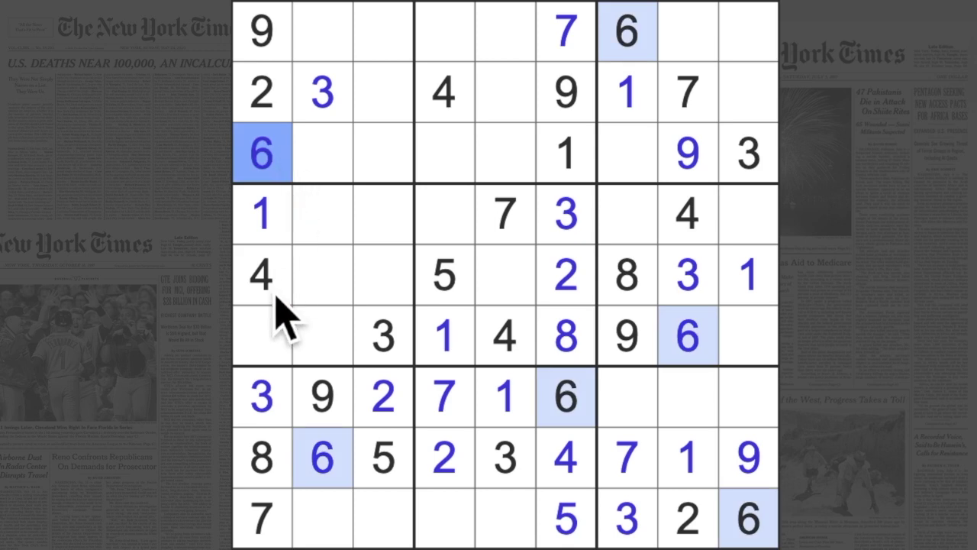
pyautogui.click(263, 340)
pyautogui.write('5')
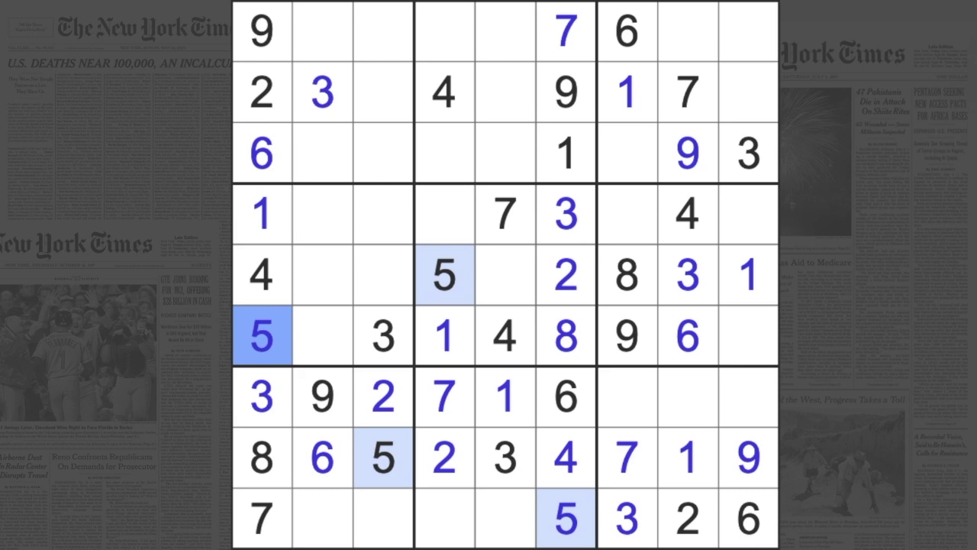
# Enter 7 at row 6 column 9 and 2 at row 6 column 2.
pyautogui.click(507, 213)
pyautogui.click(748, 335)
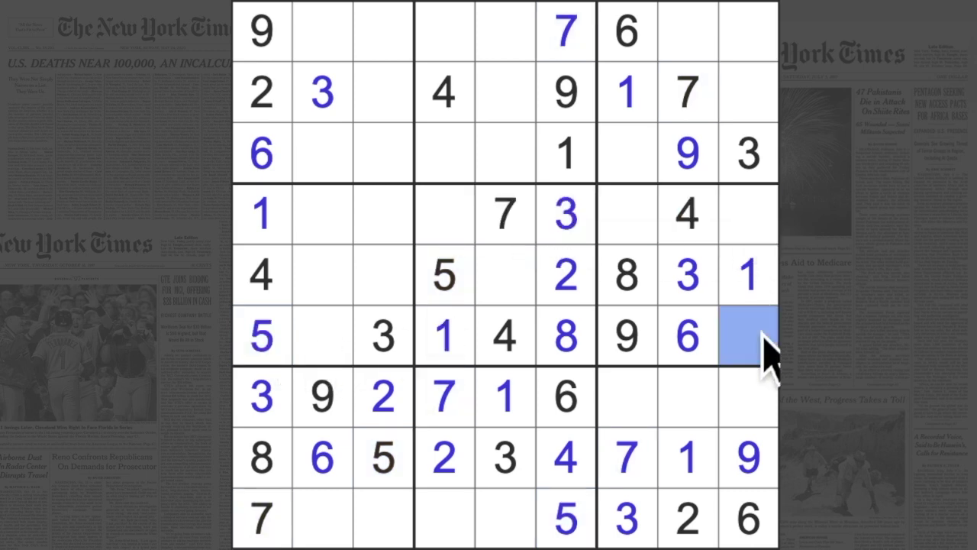
pyautogui.write('7')
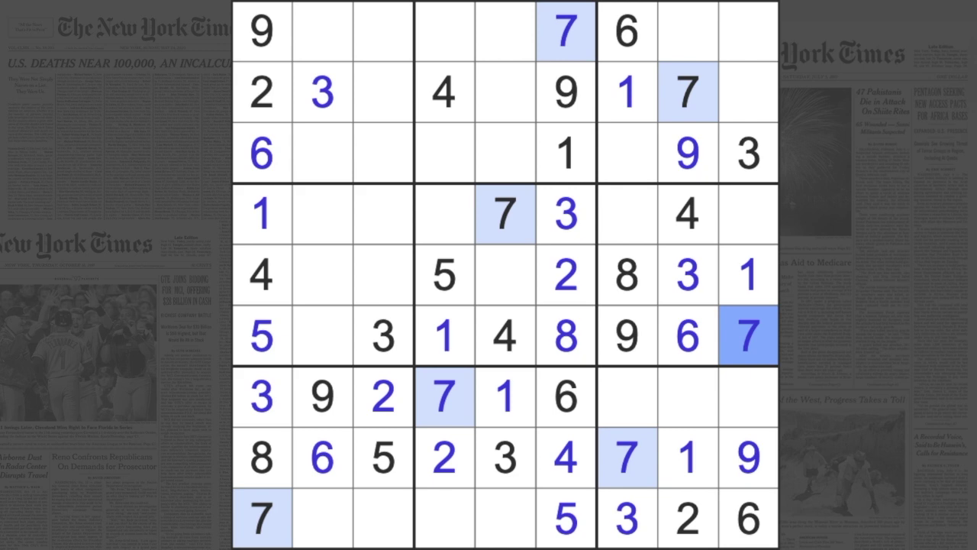
pyautogui.press('Escape')
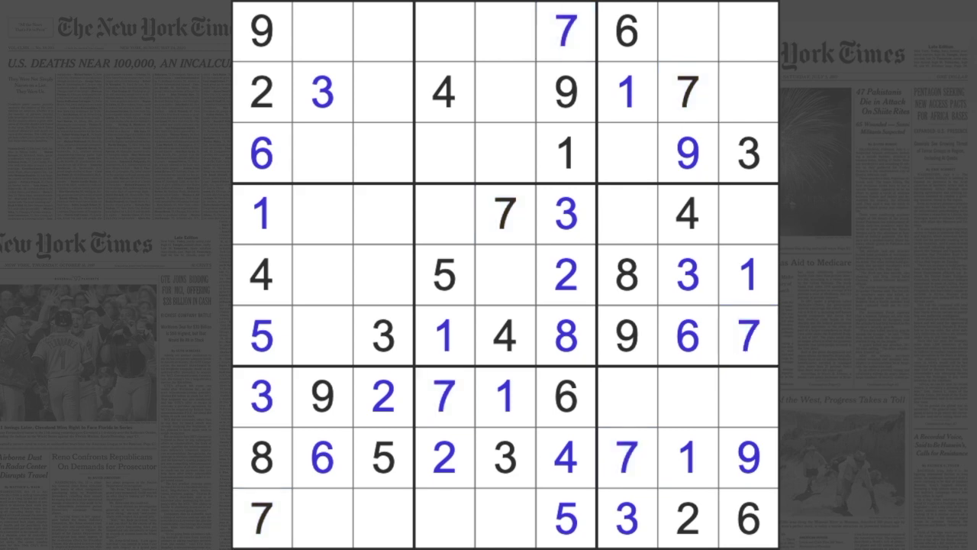
pyautogui.click(322, 336)
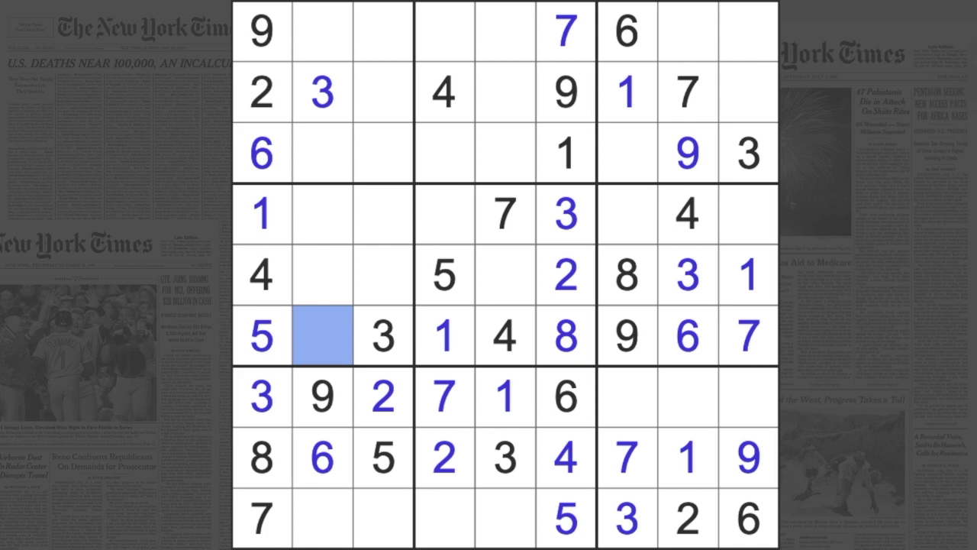
pyautogui.write('2')
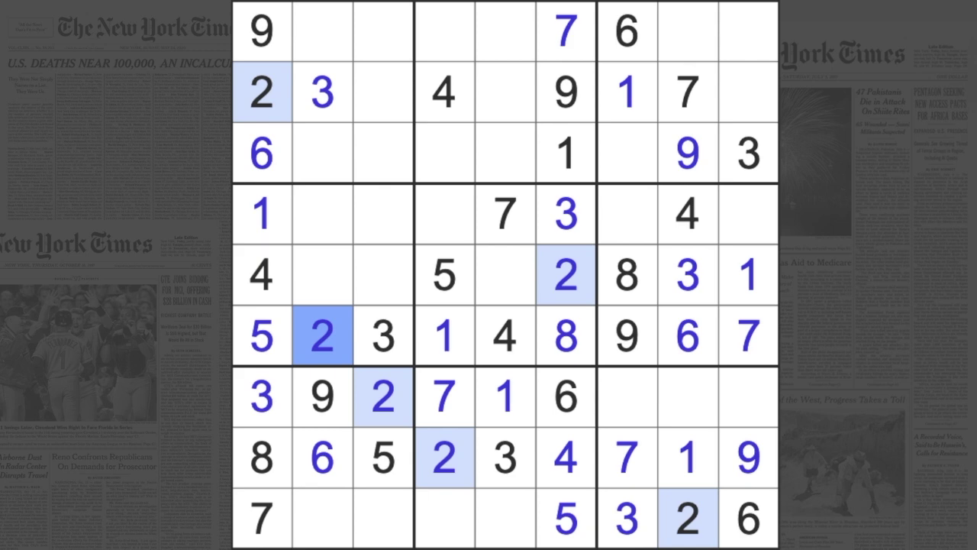
# Enter 7 at row 5 column 2 and 8 at row 4 column 2, then highlight 1s and 2s.
pyautogui.moveTo(322, 458)
pyautogui.mouseDown()
pyautogui.moveTo(328, 222)
pyautogui.moveTo(397, 287)
pyautogui.mouseUp()
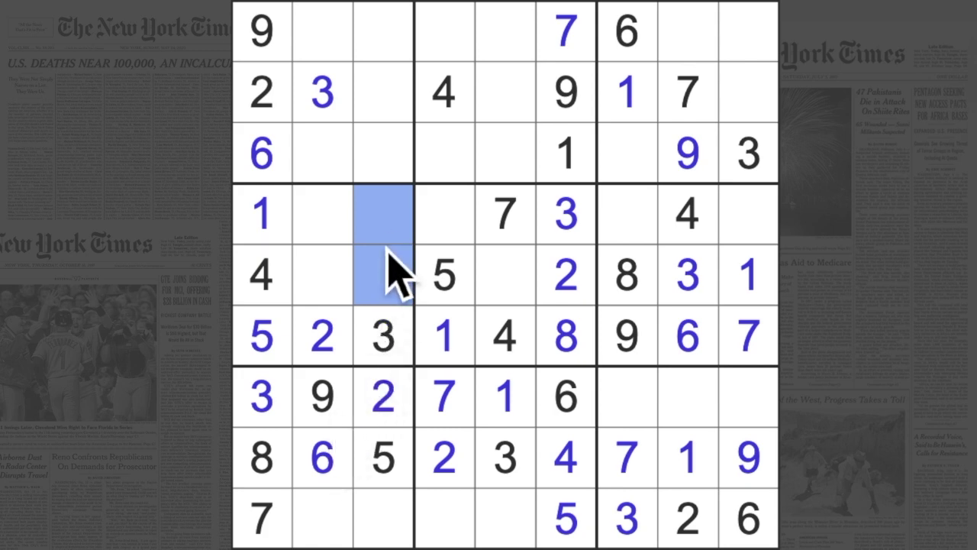
pyautogui.moveTo(503, 217); pyautogui.dragTo(366, 290)
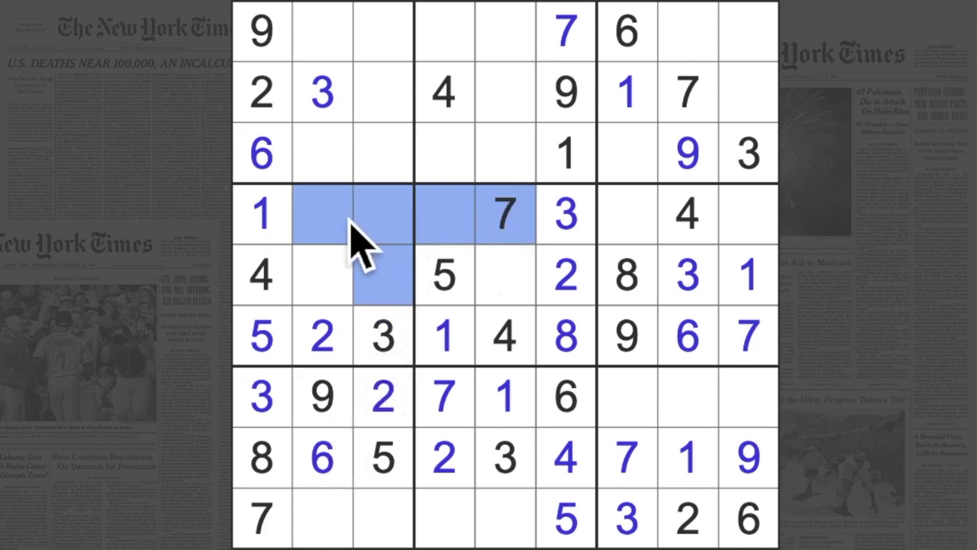
pyautogui.click(328, 279)
pyautogui.write('7')
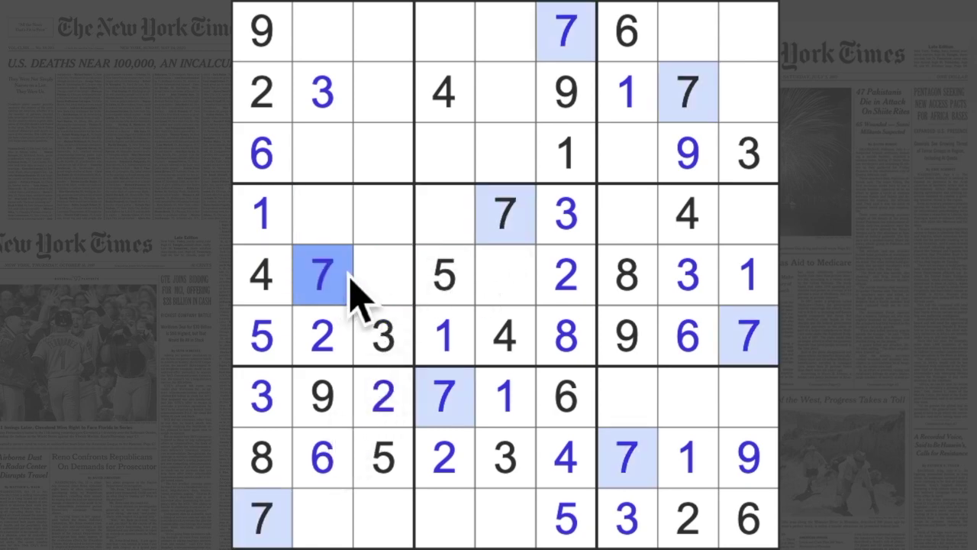
pyautogui.click(340, 229)
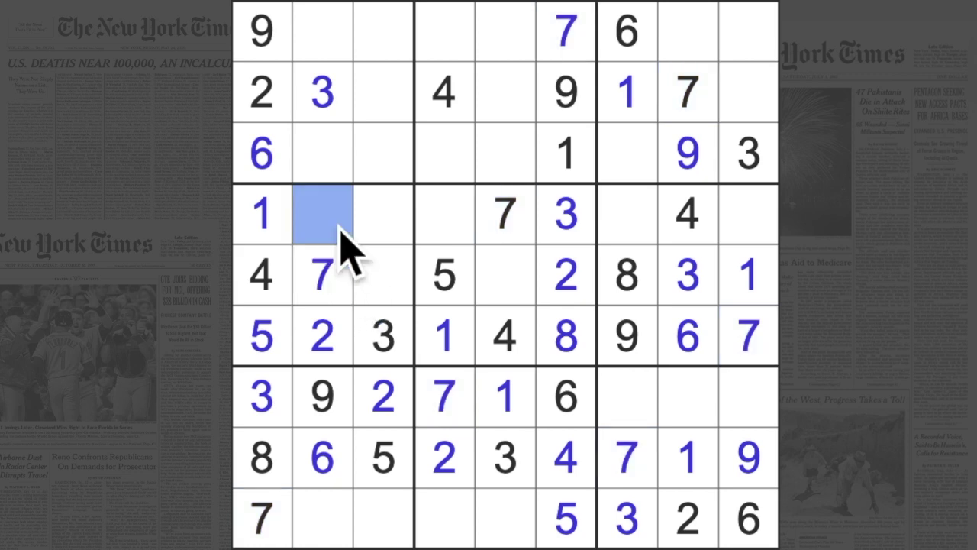
pyautogui.write('8')
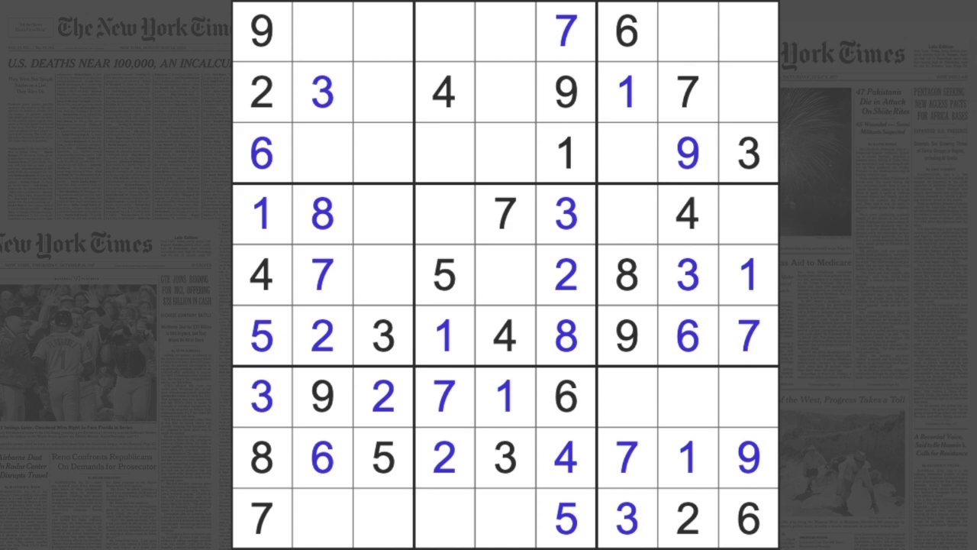
pyautogui.click(627, 93)
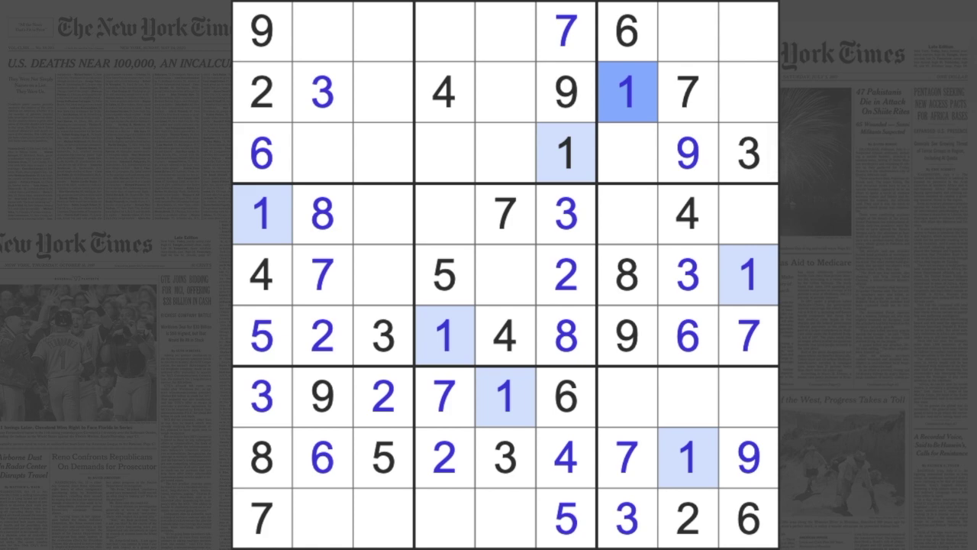
pyautogui.click(687, 517)
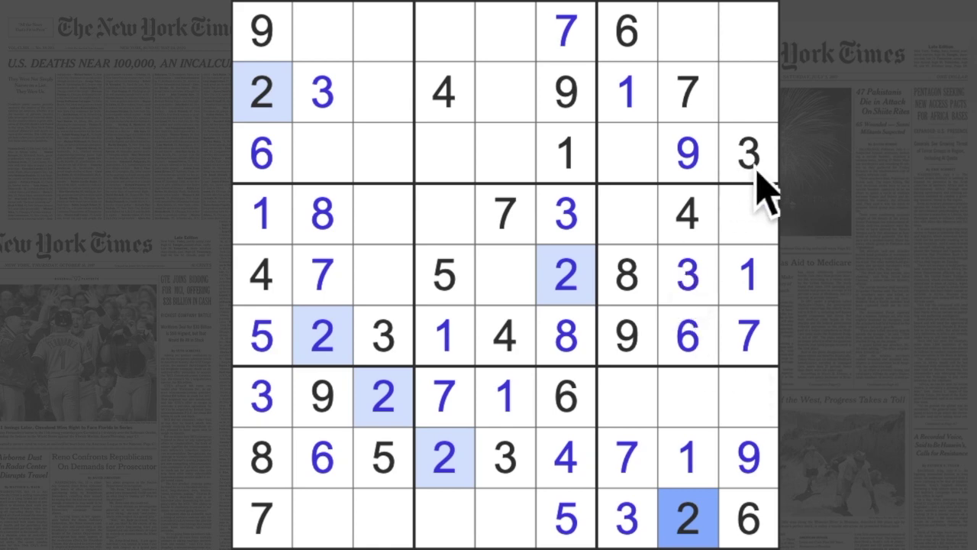
# Enter a 3 at row 1 column 4 and a 6 at row 2 column 5.
pyautogui.moveTo(748, 152); pyautogui.dragTo(427, 153)
pyautogui.moveTo(381, 91); pyautogui.dragTo(447, 92)
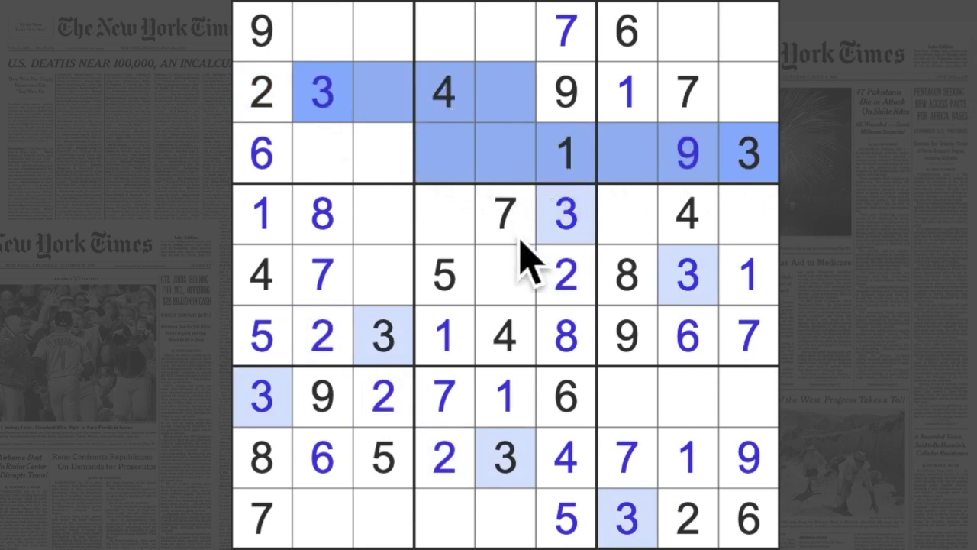
pyautogui.moveTo(504, 458); pyautogui.dragTo(504, 38)
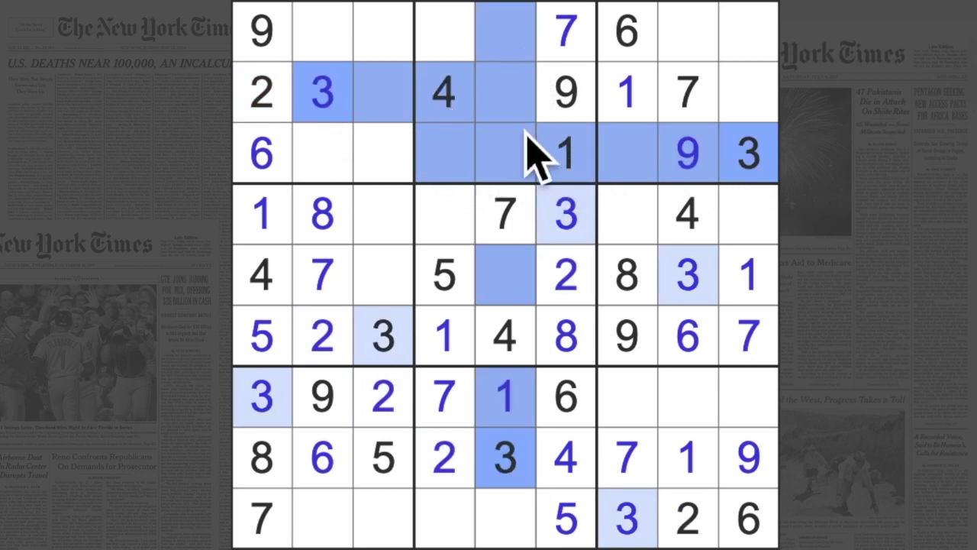
pyautogui.click(446, 34)
pyautogui.write('3')
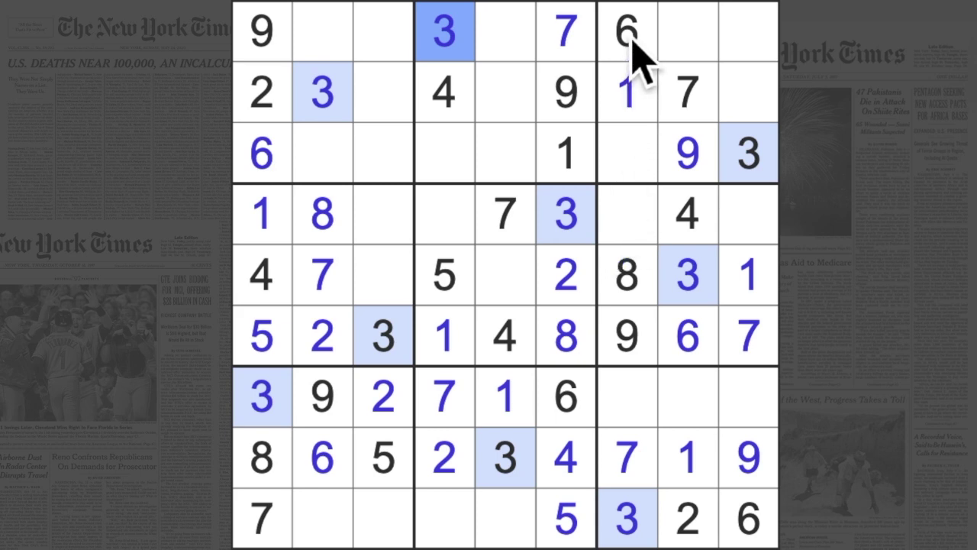
pyautogui.moveTo(628, 32); pyautogui.dragTo(505, 32)
pyautogui.moveTo(261, 152); pyautogui.dragTo(505, 152)
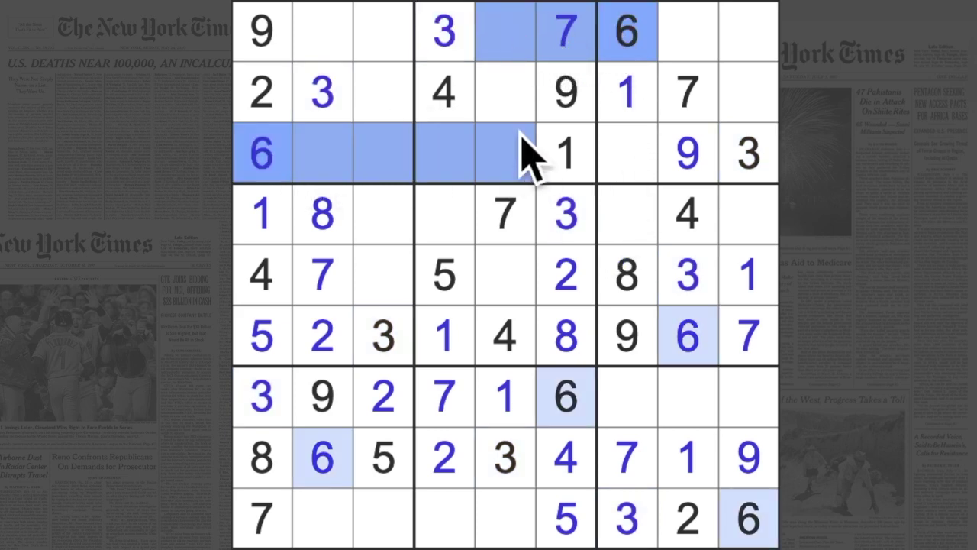
pyautogui.click(522, 93)
pyautogui.write('6')
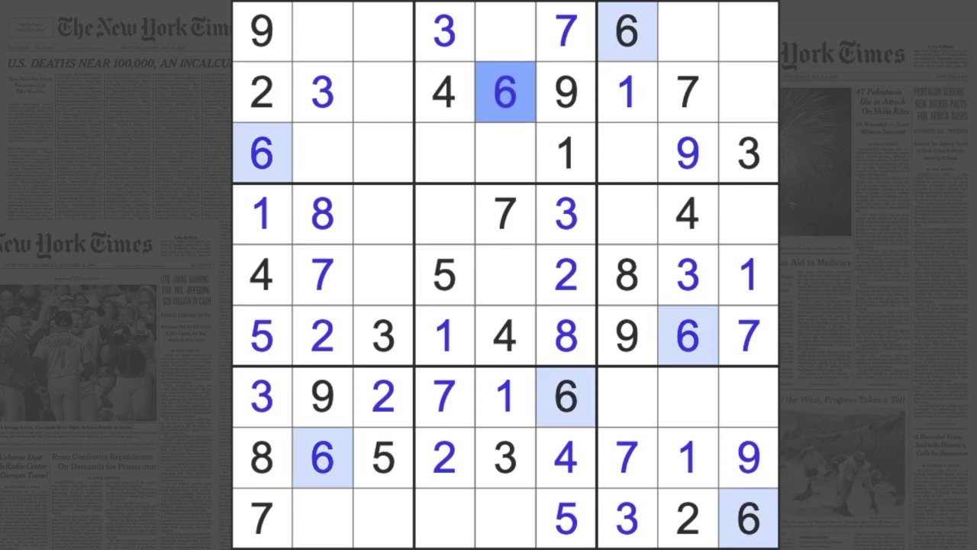
# Enter 6 at r4c4, 9 at r5c5, 9 at r4c3 and 6 at r5c3.
pyautogui.moveTo(505, 94); pyautogui.dragTo(506, 275)
pyautogui.click(450, 217)
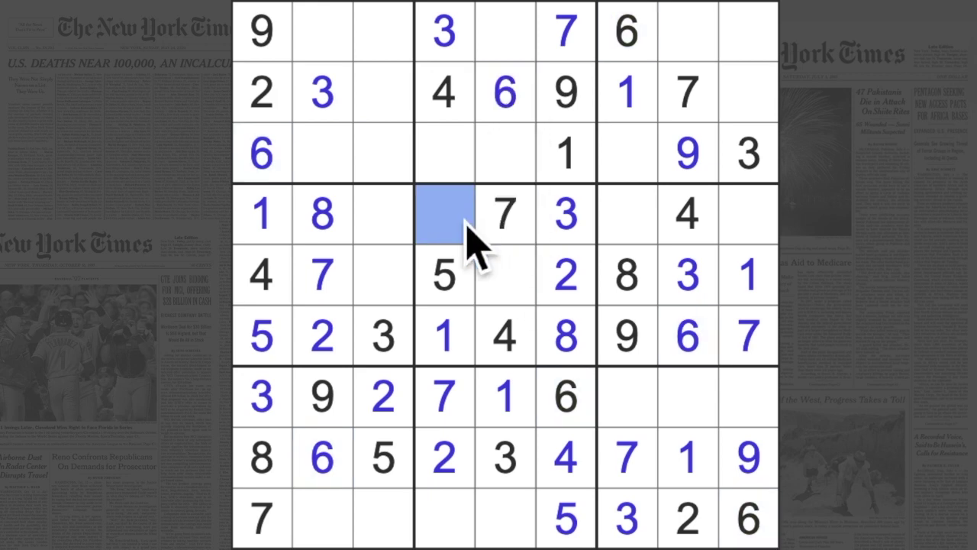
pyautogui.write('6')
pyautogui.click(505, 275)
pyautogui.write('9')
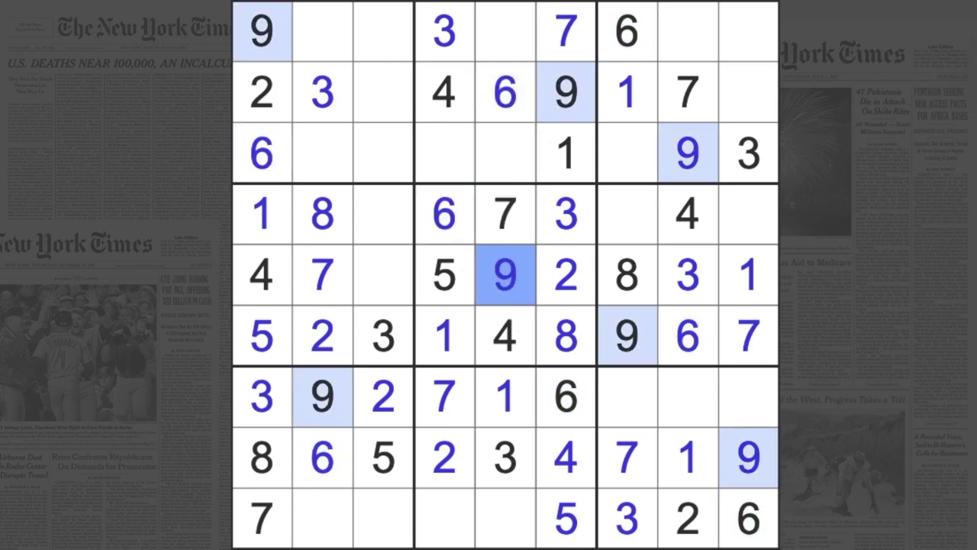
pyautogui.click(384, 274)
pyautogui.click(383, 215)
pyautogui.write('9')
pyautogui.click(383, 275)
pyautogui.write('6')
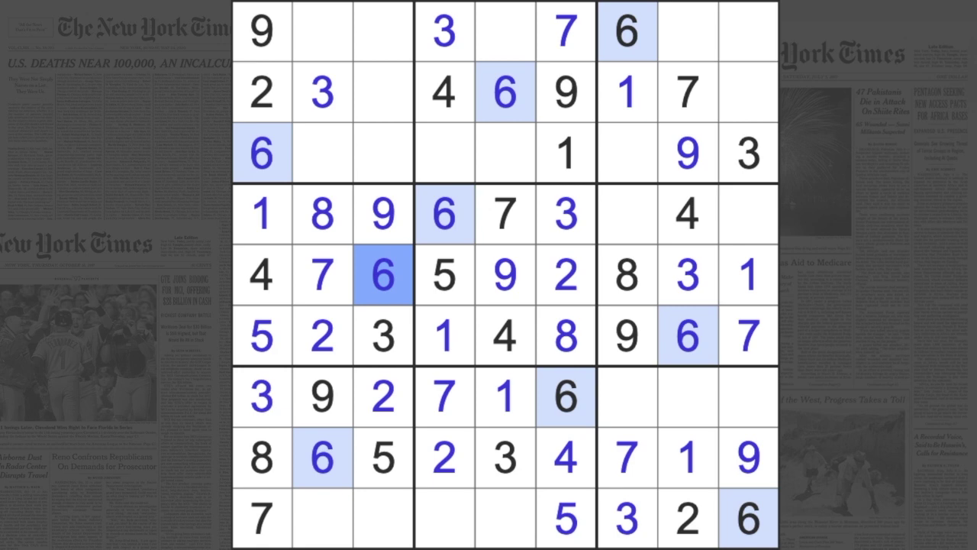
# Enter 9 at row 9 column 4 and 8 at row 3 column 4.
pyautogui.click(565, 114)
pyautogui.click(458, 160)
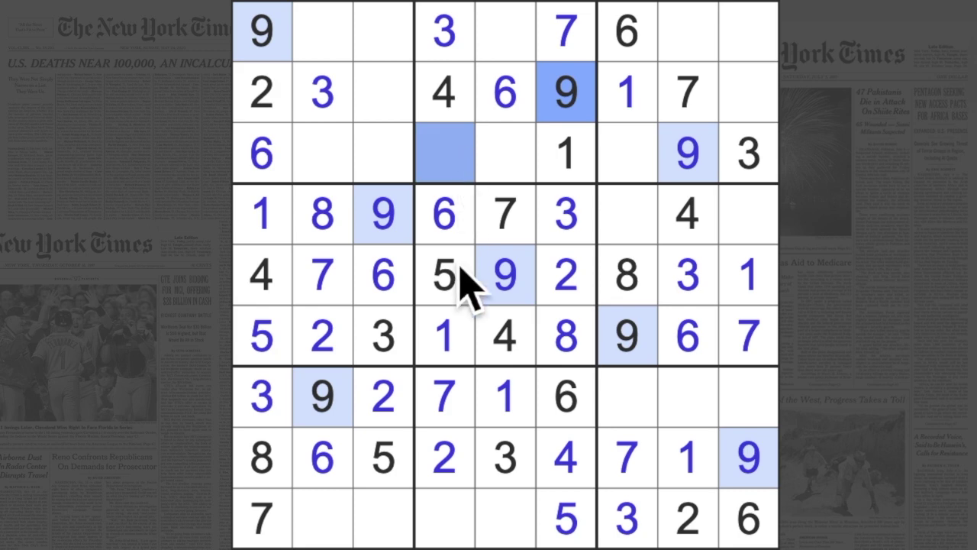
pyautogui.click(451, 519)
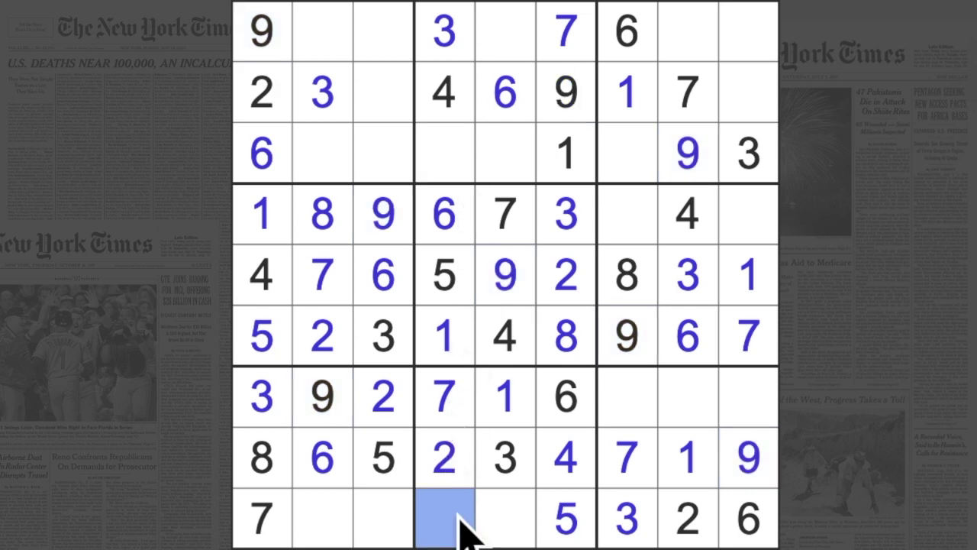
pyautogui.press('9')
pyautogui.click(450, 175)
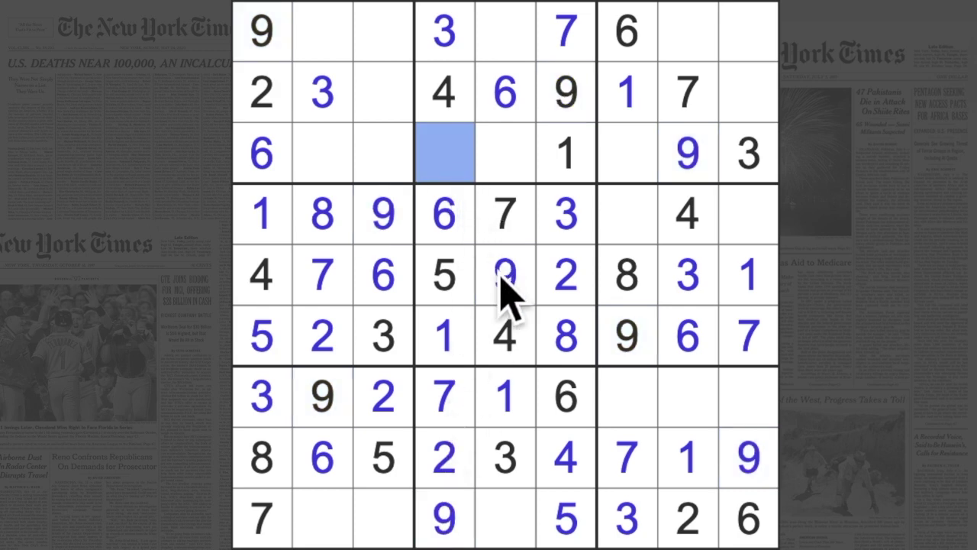
pyautogui.press('8')
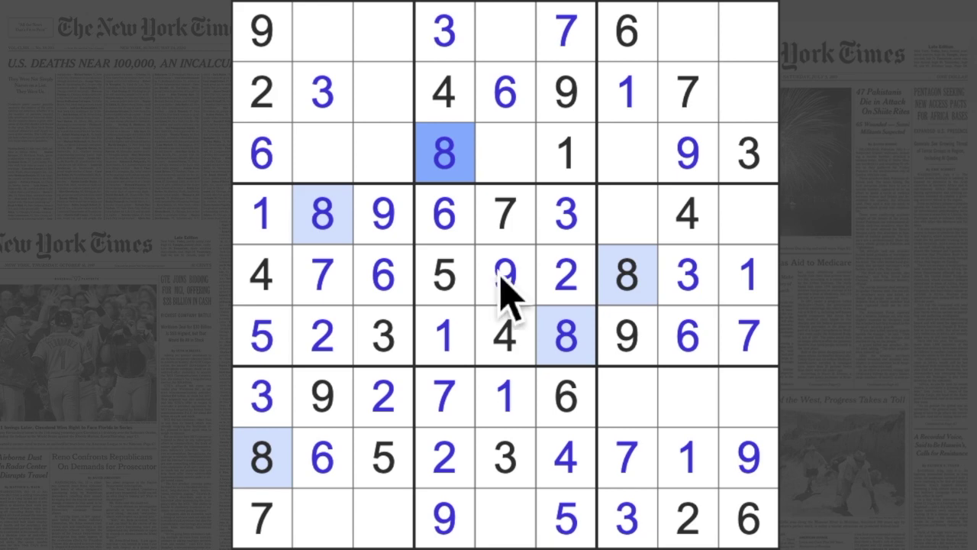
# Place a 5 in row 2, column 9 and an 8 in row 2, column 3.
pyautogui.click(710, 54)
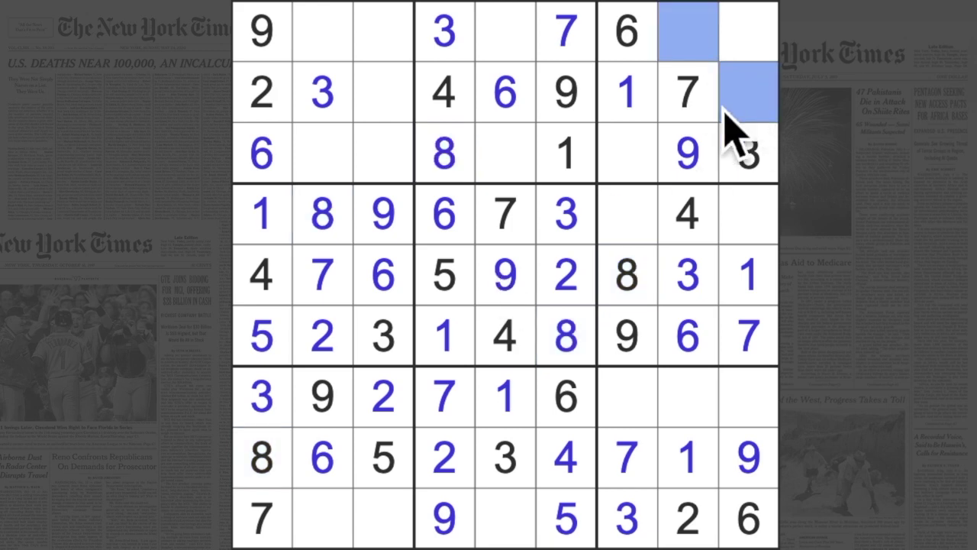
pyautogui.moveTo(385, 462)
pyautogui.mouseDown()
pyautogui.moveTo(385, 152)
pyautogui.moveTo(403, 115)
pyautogui.mouseUp()
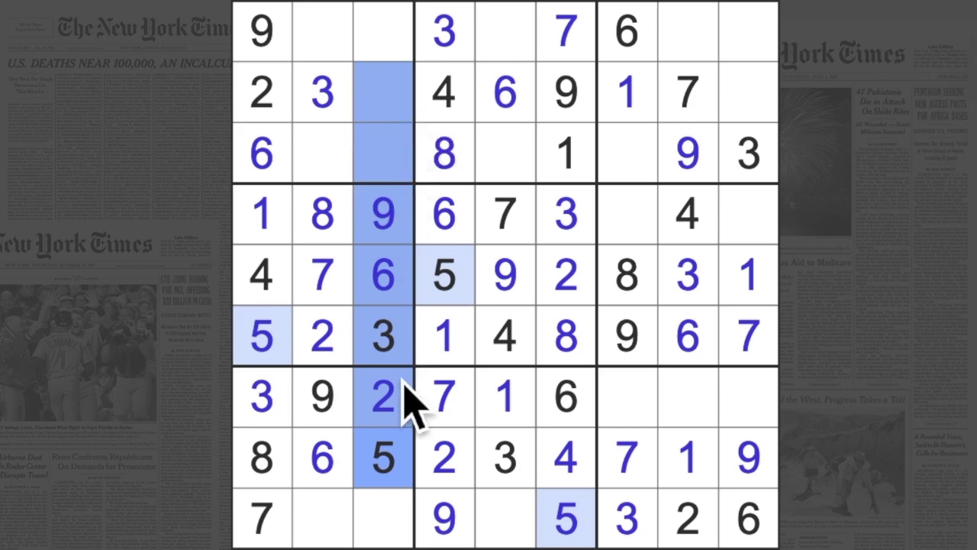
pyautogui.click(752, 95)
pyautogui.write('5')
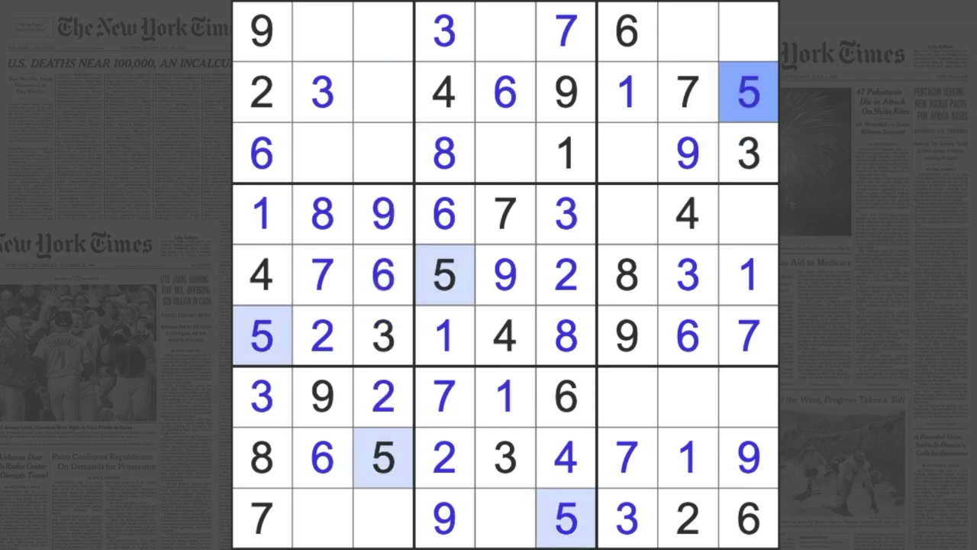
pyautogui.click(383, 91)
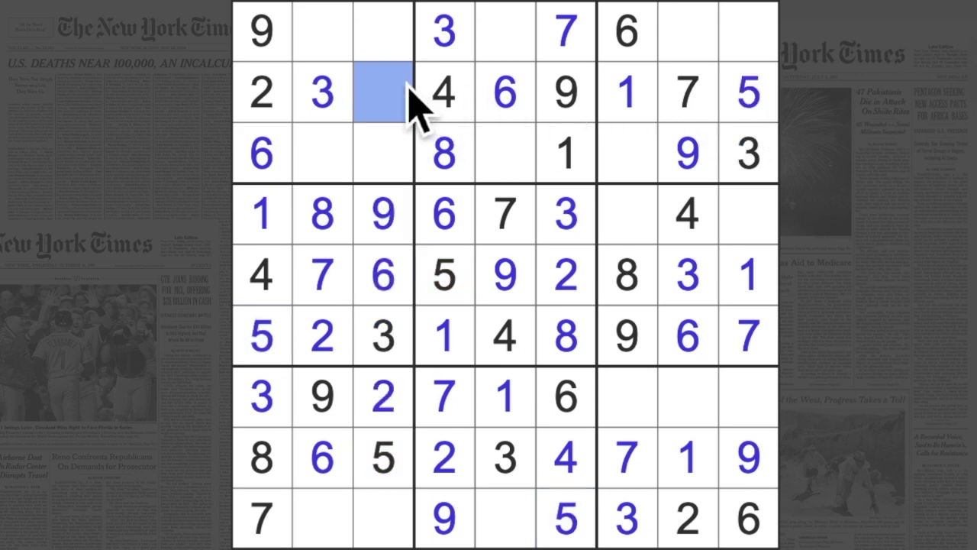
pyautogui.write('8')
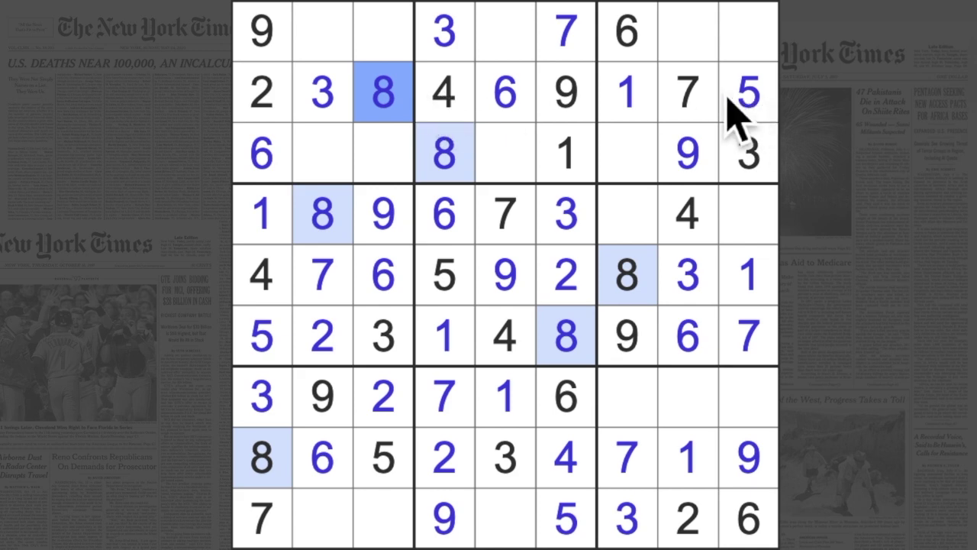
# Place 8s in row 1, column 8 and row 7, column 9.
pyautogui.click(627, 152)
pyautogui.keyDown('ctrl'); pyautogui.click(748, 31); pyautogui.keyUp('ctrl')
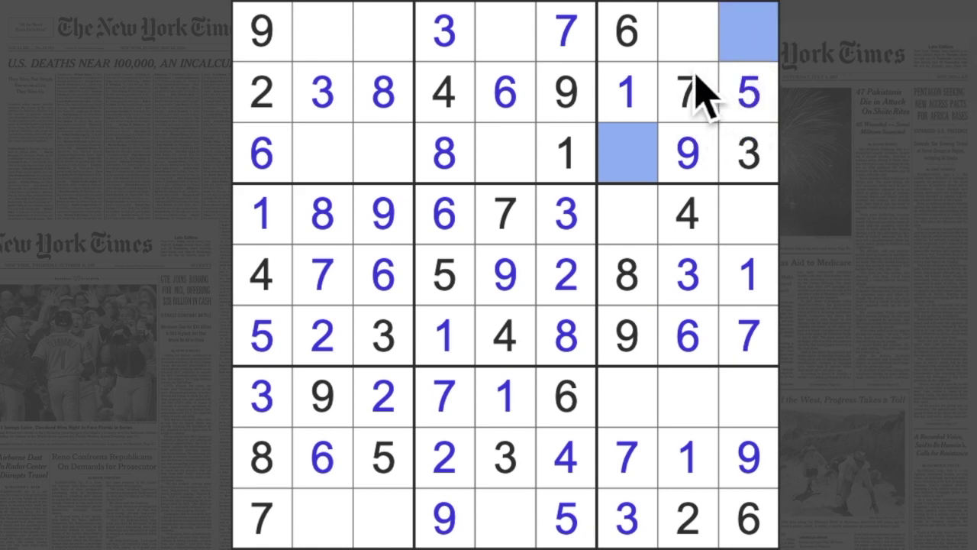
pyautogui.click(688, 39)
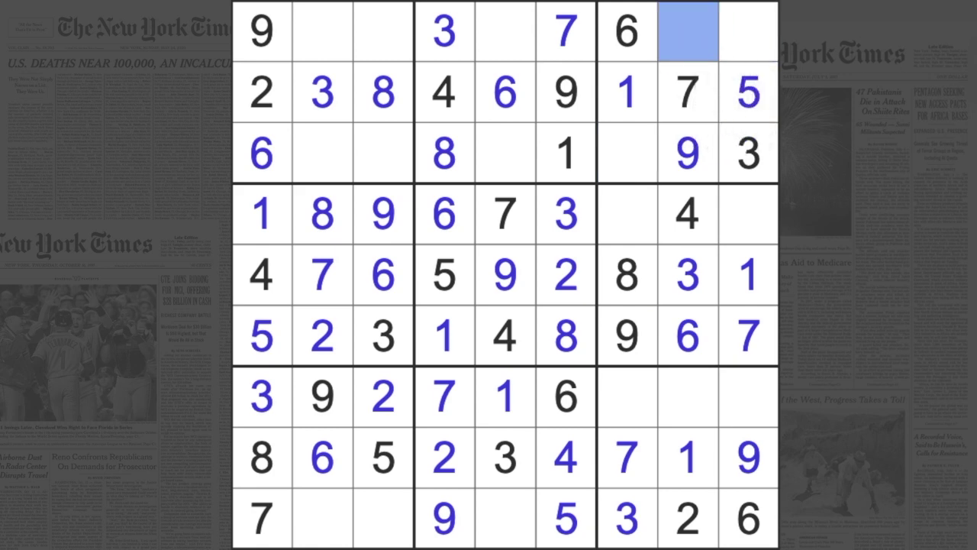
pyautogui.write('8')
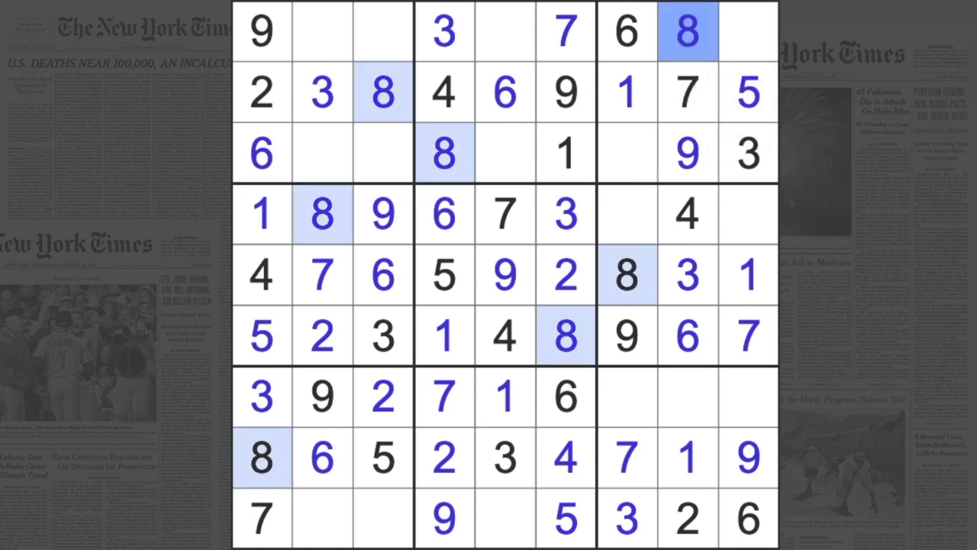
pyautogui.moveTo(706, 69)
pyautogui.mouseDown()
pyautogui.moveTo(702, 443)
pyautogui.moveTo(652, 347)
pyautogui.moveTo(731, 419)
pyautogui.mouseUp()
pyautogui.click(748, 397)
pyautogui.write('8')
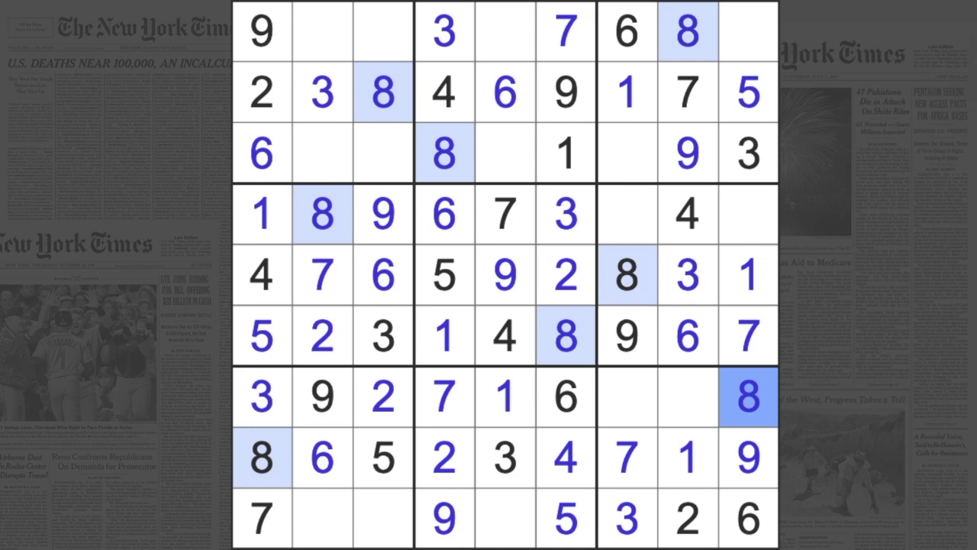
# Fill the empty cell beside row 7's 8 and the two empty row 4 cells.
pyautogui.click(688, 396)
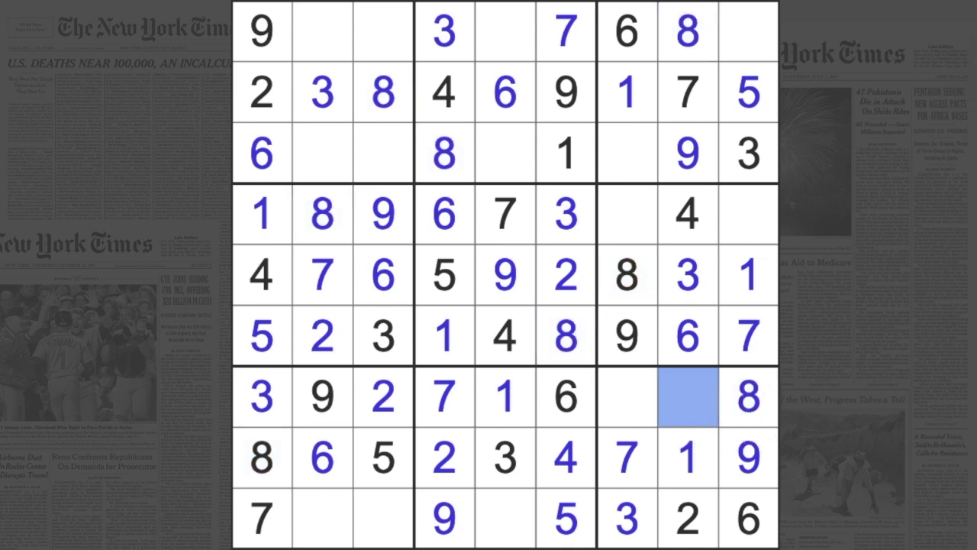
pyautogui.write('5')
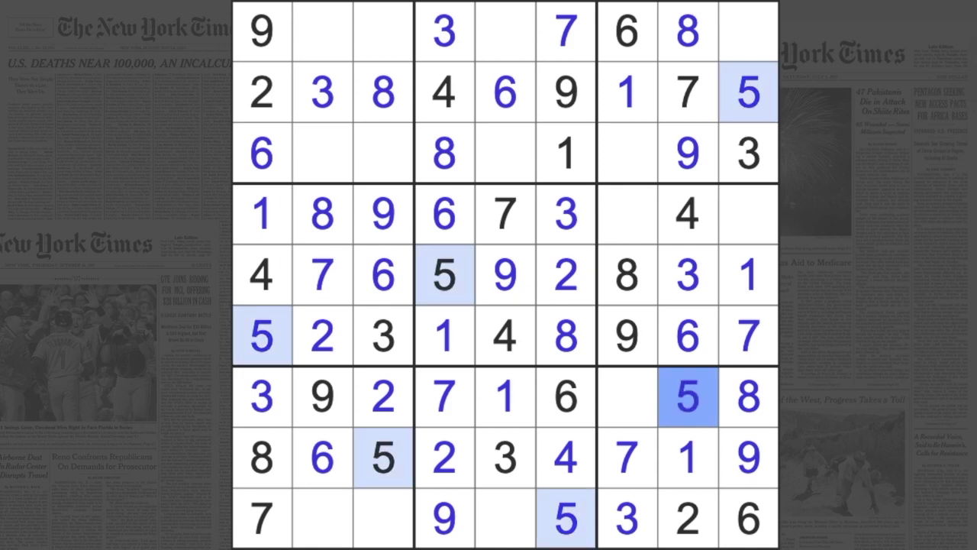
pyautogui.moveTo(748, 92); pyautogui.dragTo(747, 213)
pyautogui.click(627, 215)
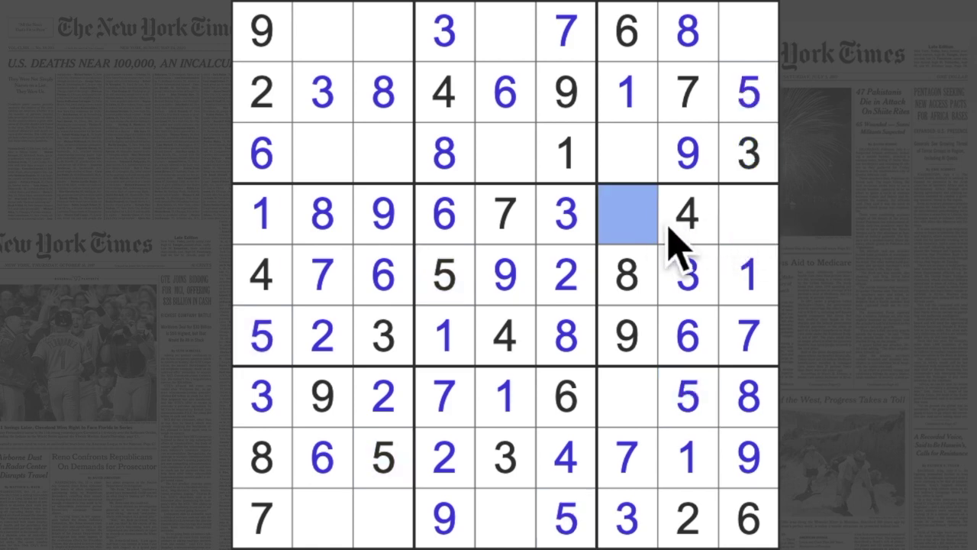
pyautogui.write('5')
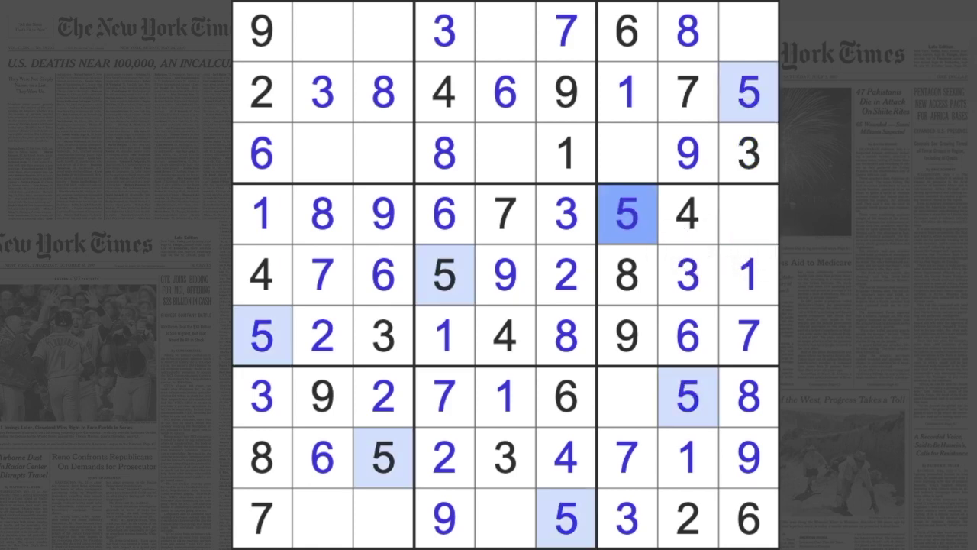
pyautogui.click(752, 218)
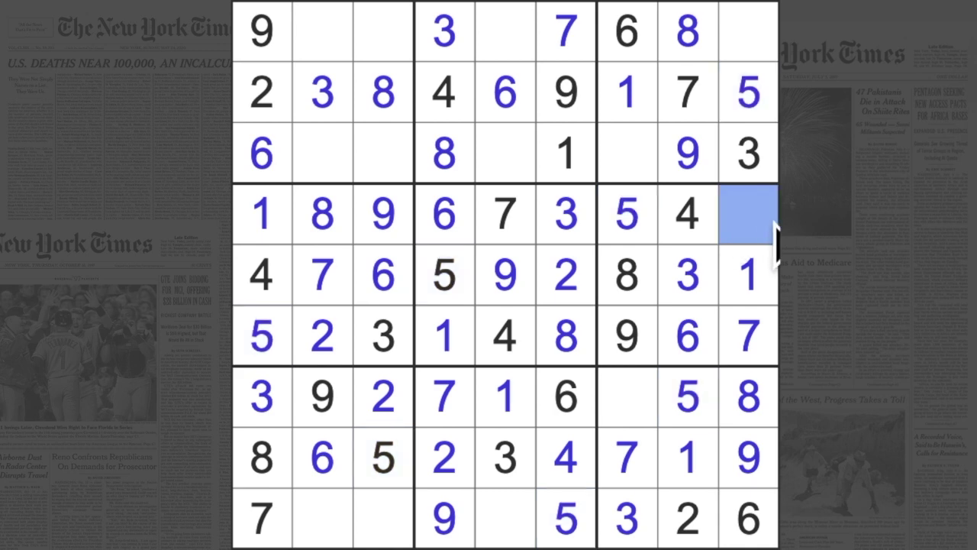
pyautogui.write('2')
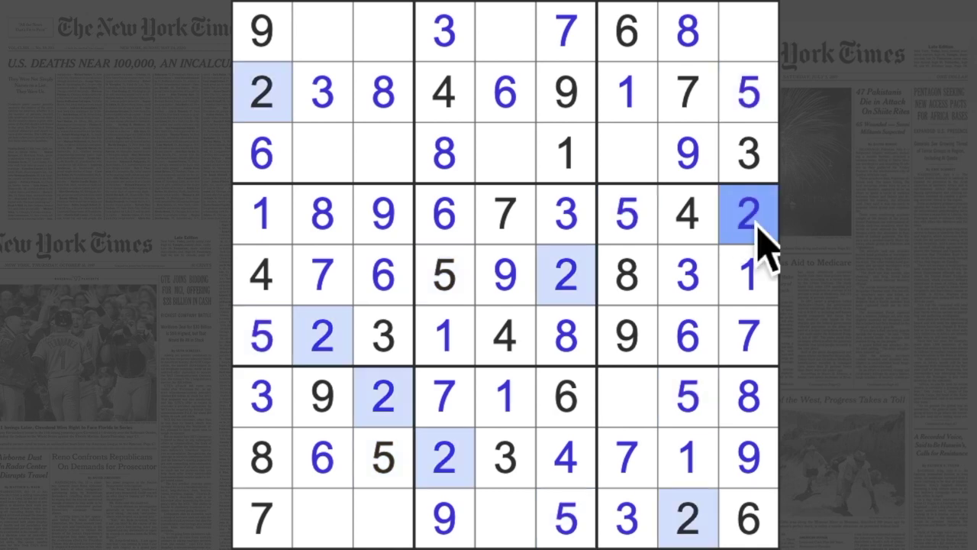
# Fill row 3, column 7 and the top-right corner cell.
pyautogui.click(627, 153)
pyautogui.keyDown('ctrl'); pyautogui.click(747, 31); pyautogui.keyUp('ctrl')
pyautogui.click(641, 171)
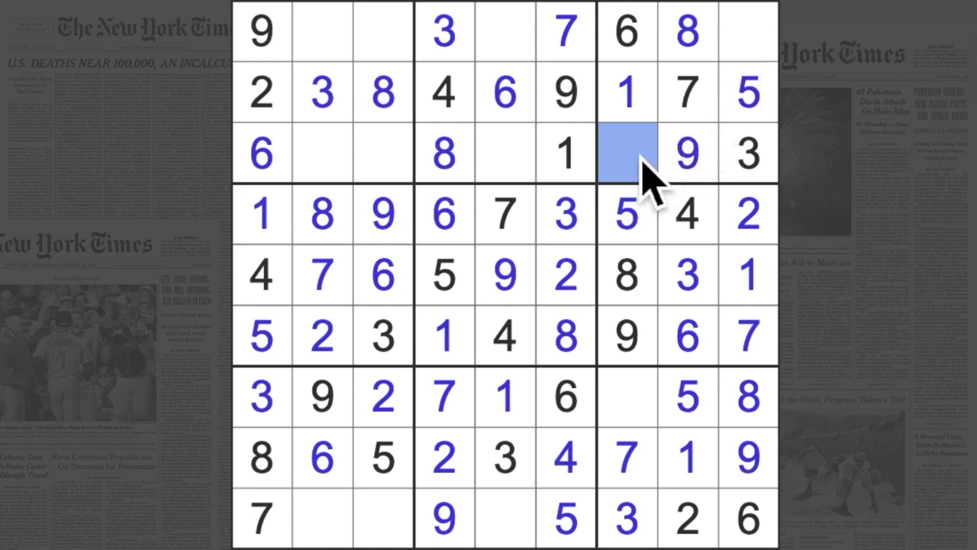
pyautogui.write('2')
pyautogui.click(747, 31)
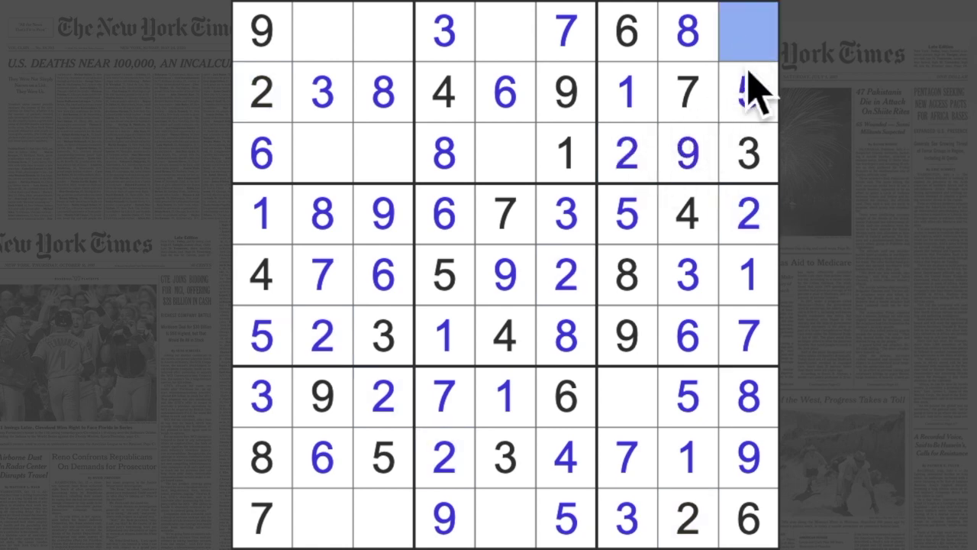
pyautogui.write('4')
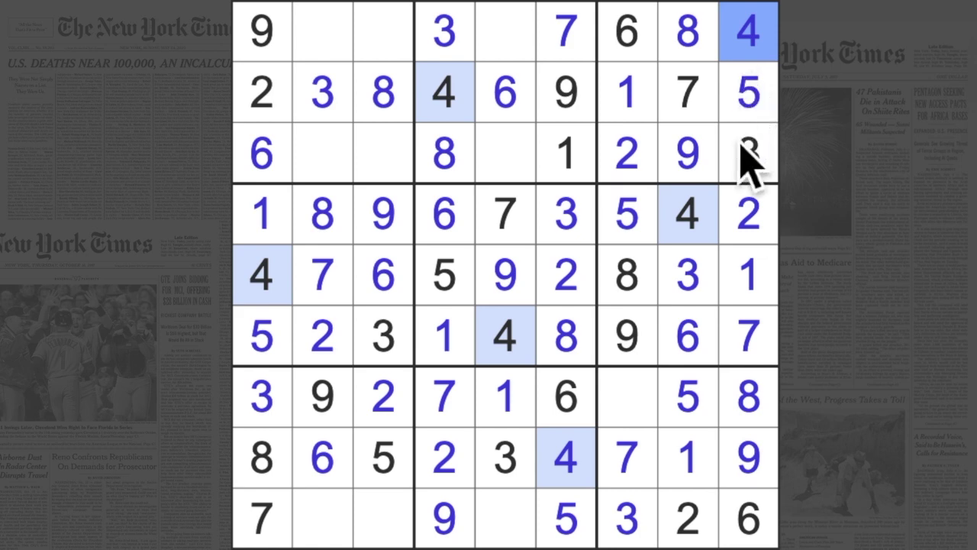
# Check the 2s, then fill row 1, column 5 and a 5 in row 3, column 5.
pyautogui.click(626, 152)
pyautogui.click(534, 152)
pyautogui.click(506, 30)
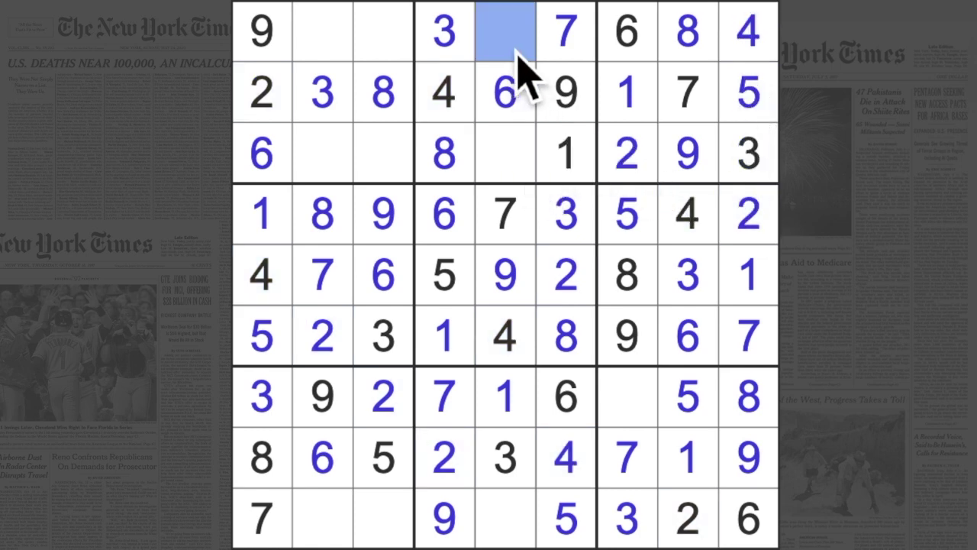
pyautogui.write('2')
pyautogui.click(505, 152)
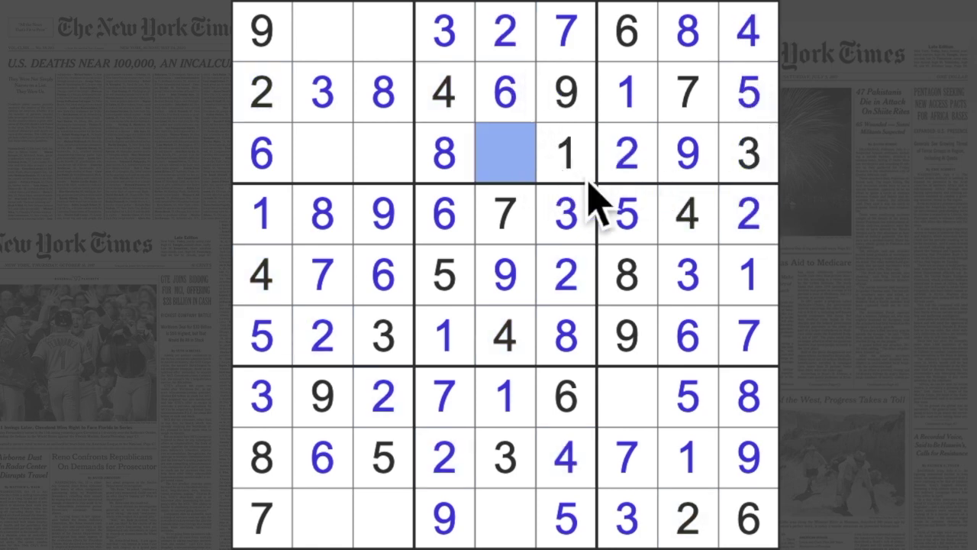
pyautogui.write('5')
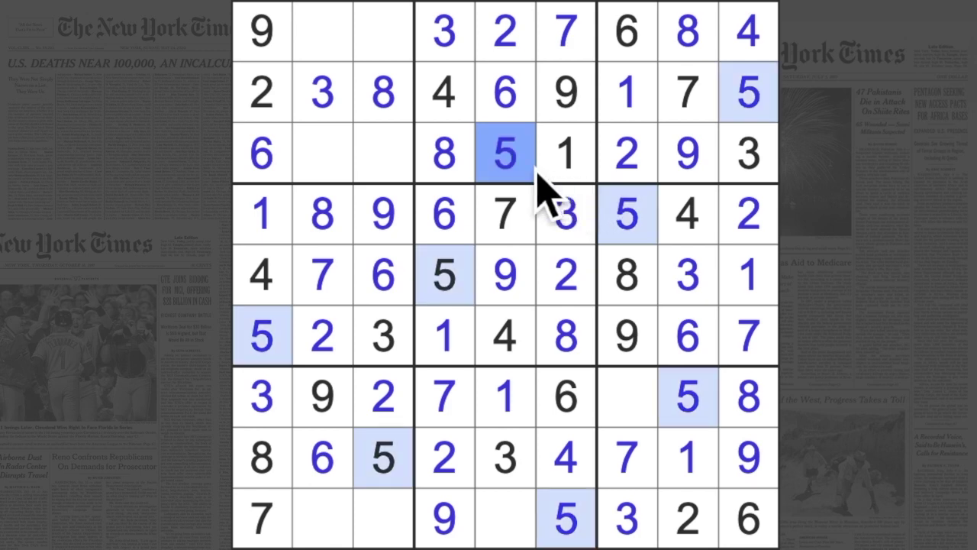
# Fill row 1, column 2 and the next empty top-row cell, completing row 1.
pyautogui.click(443, 153)
pyautogui.moveTo(418, 164); pyautogui.dragTo(329, 164)
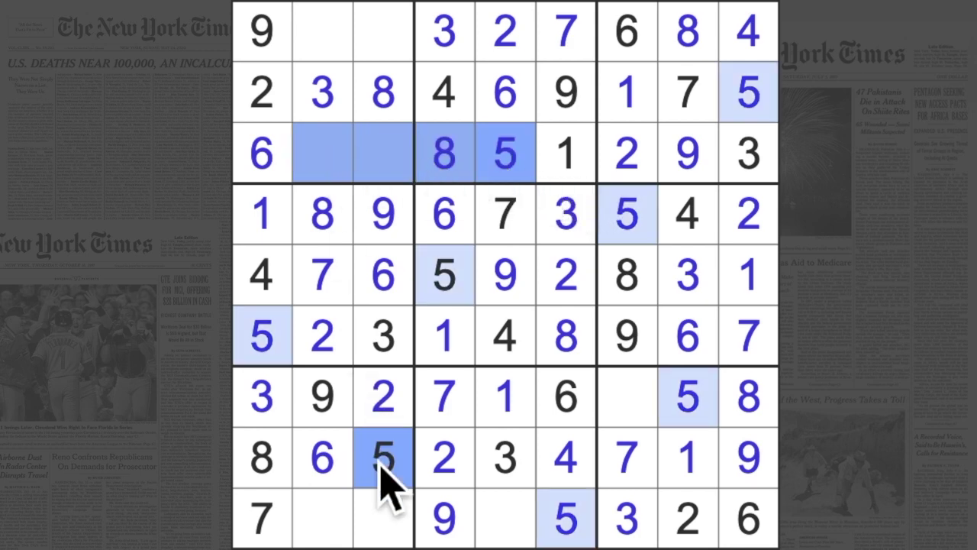
pyautogui.moveTo(382, 458); pyautogui.dragTo(382, 46)
pyautogui.click(328, 46)
pyautogui.write('5')
pyautogui.press('Right')
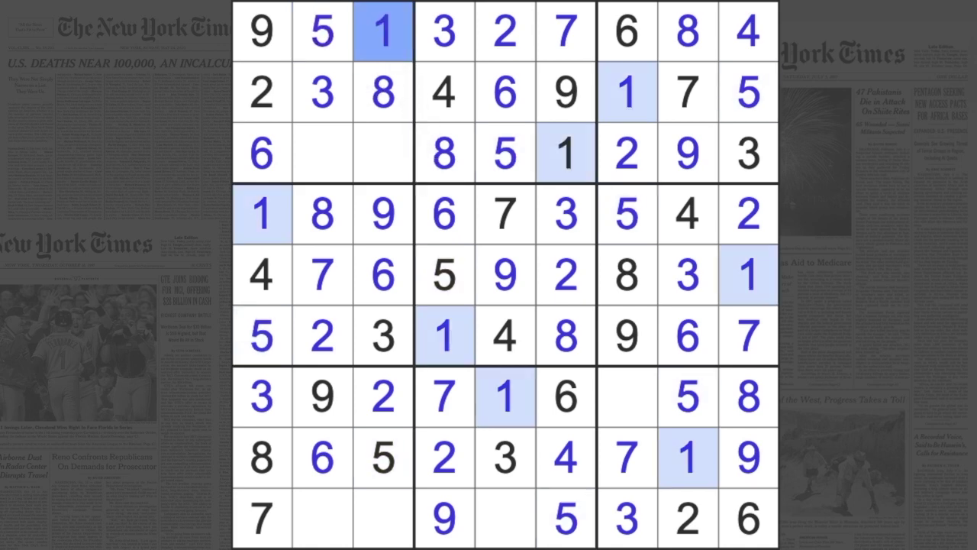
# Fill the empty bottom-row cells in columns 2, 3 and 5.
pyautogui.moveTo(382, 77); pyautogui.dragTo(383, 523)
pyautogui.click(323, 519)
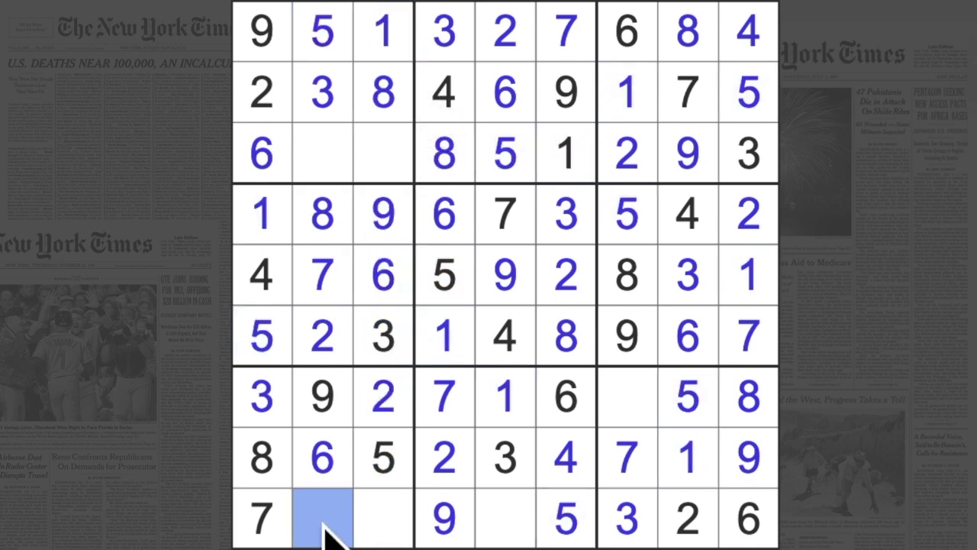
pyautogui.write('1')
pyautogui.click(384, 519)
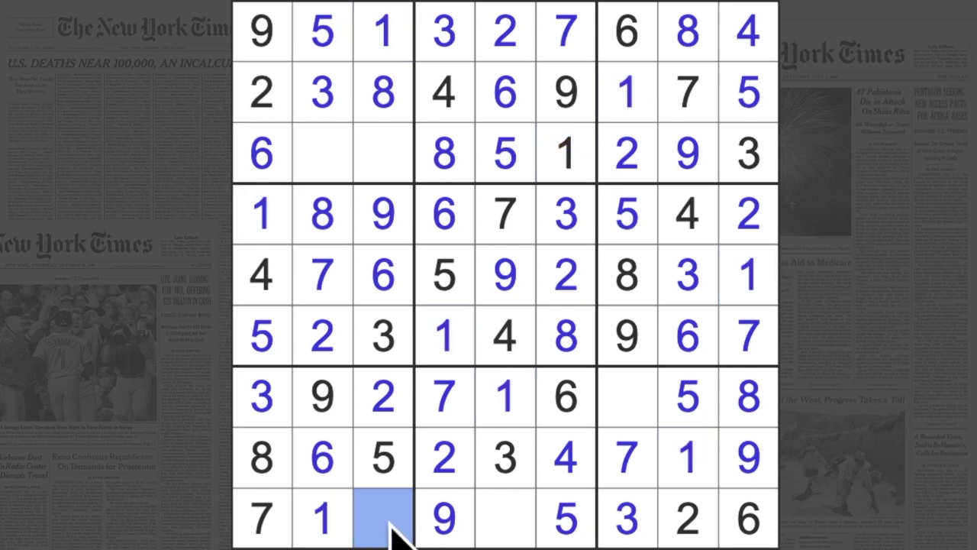
pyautogui.write('4')
pyautogui.click(505, 519)
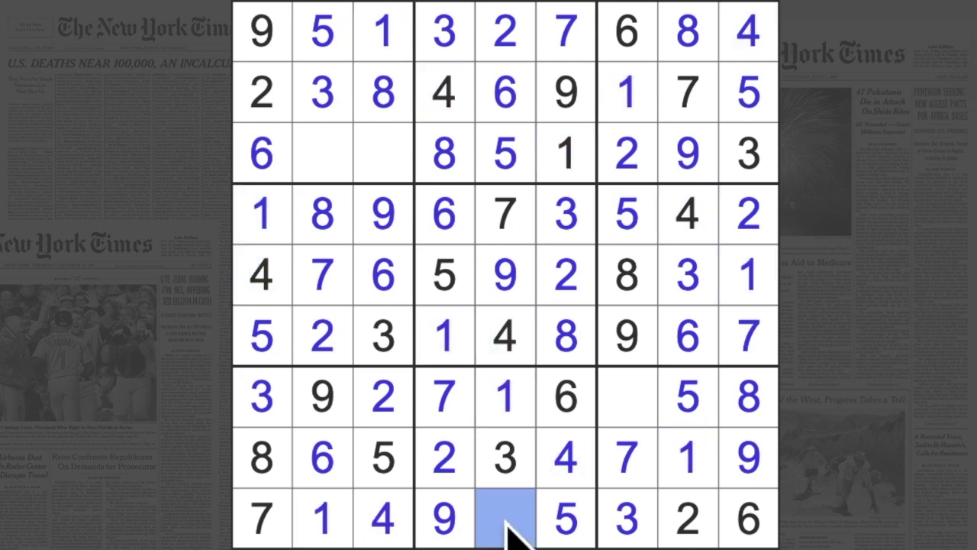
pyautogui.write('8')
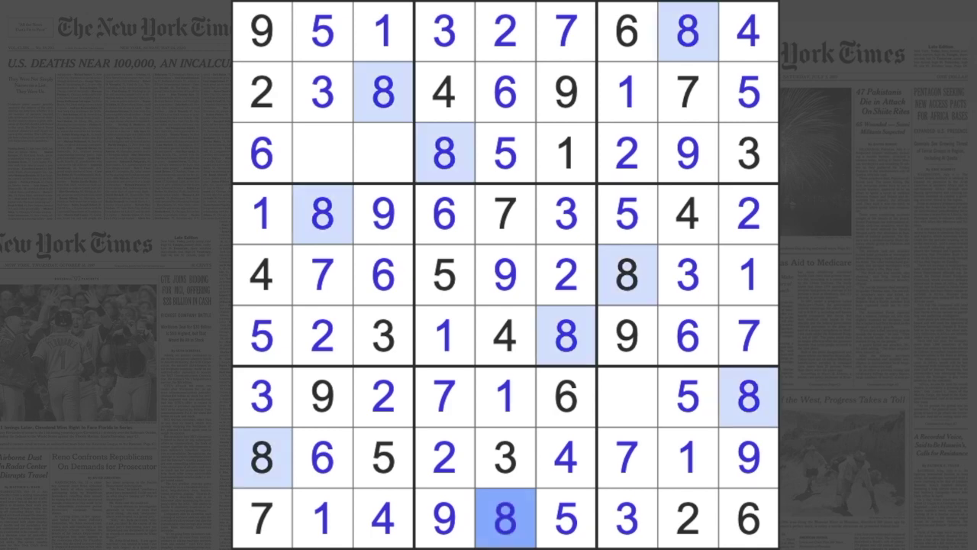
# Fill row 7, column 7 and the empty row 3 cells in columns 3 and 2.
pyautogui.click(627, 397)
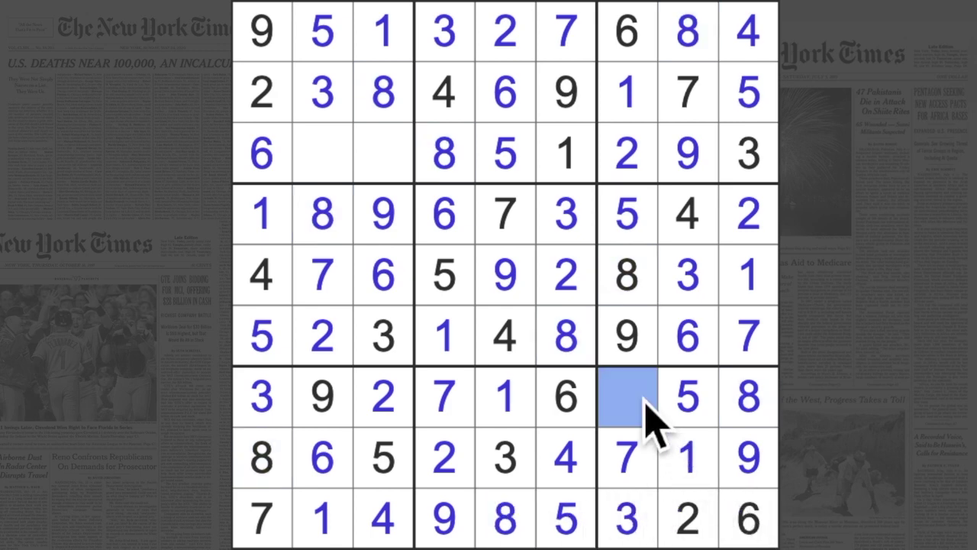
pyautogui.write('4')
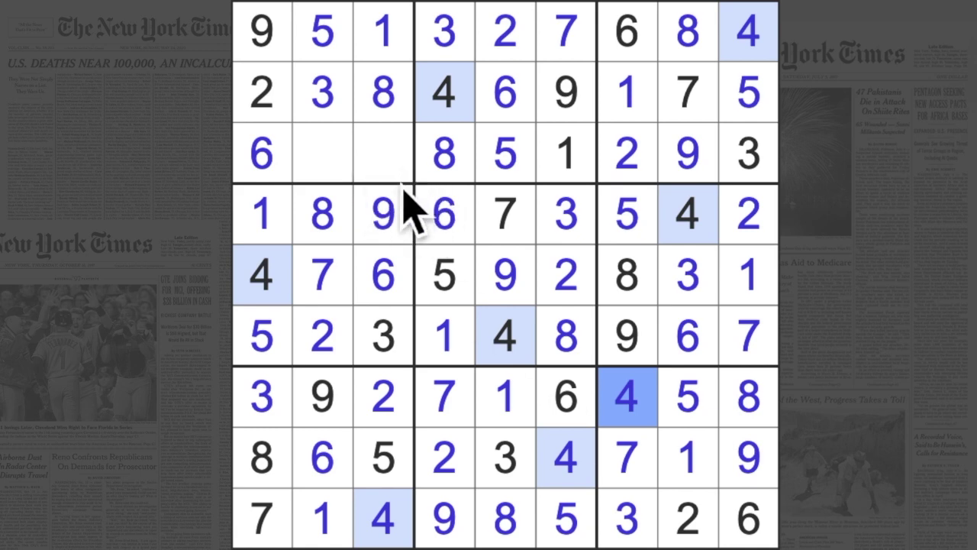
pyautogui.click(328, 279)
pyautogui.click(336, 164)
pyautogui.click(386, 156)
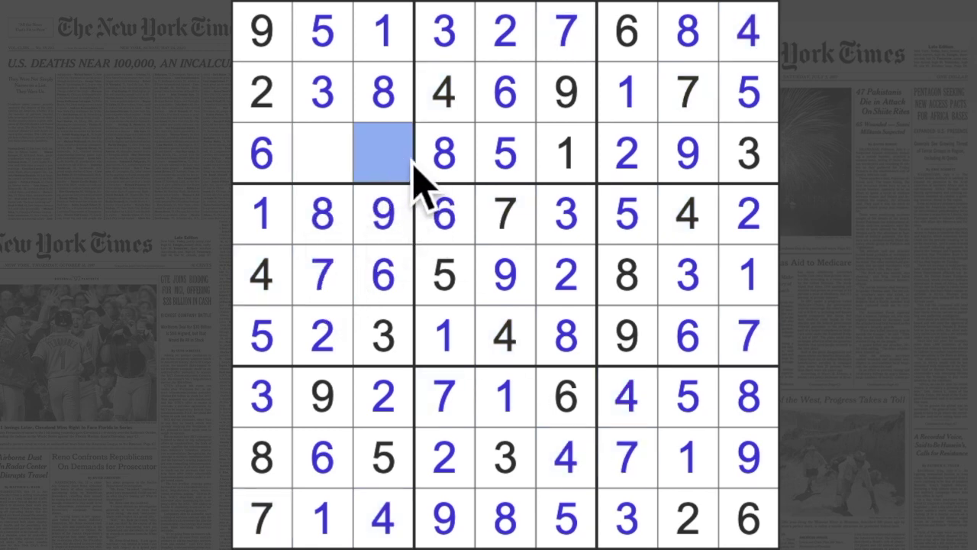
pyautogui.write('7')
pyautogui.click(322, 153)
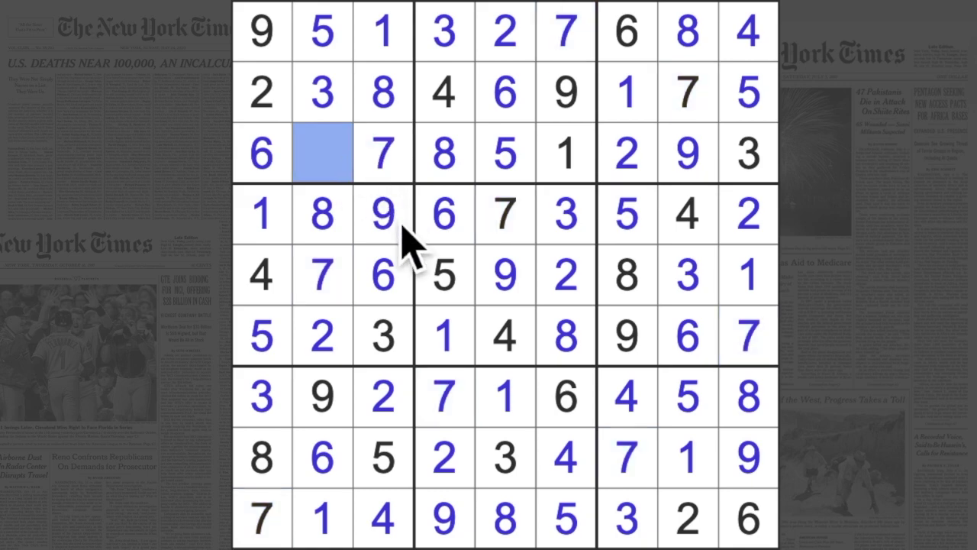
pyautogui.write('4')
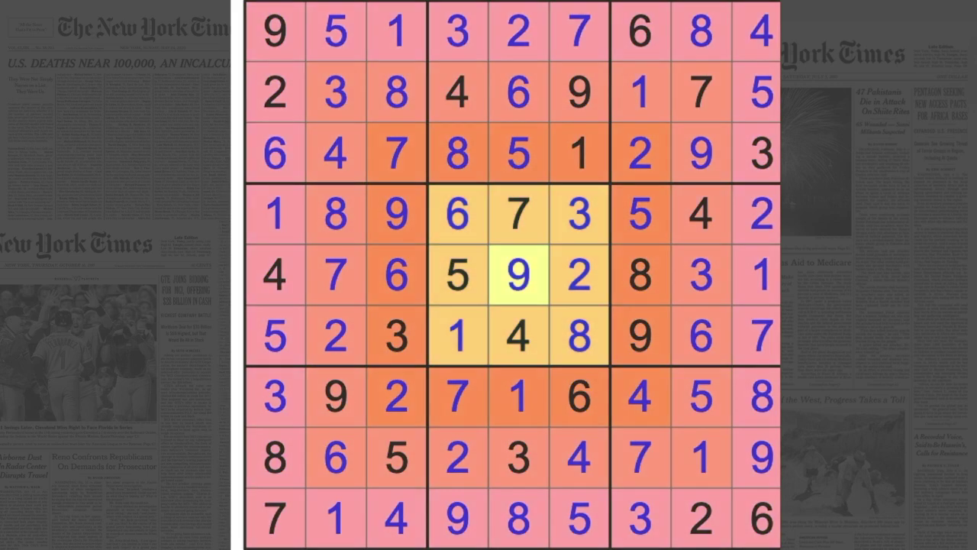